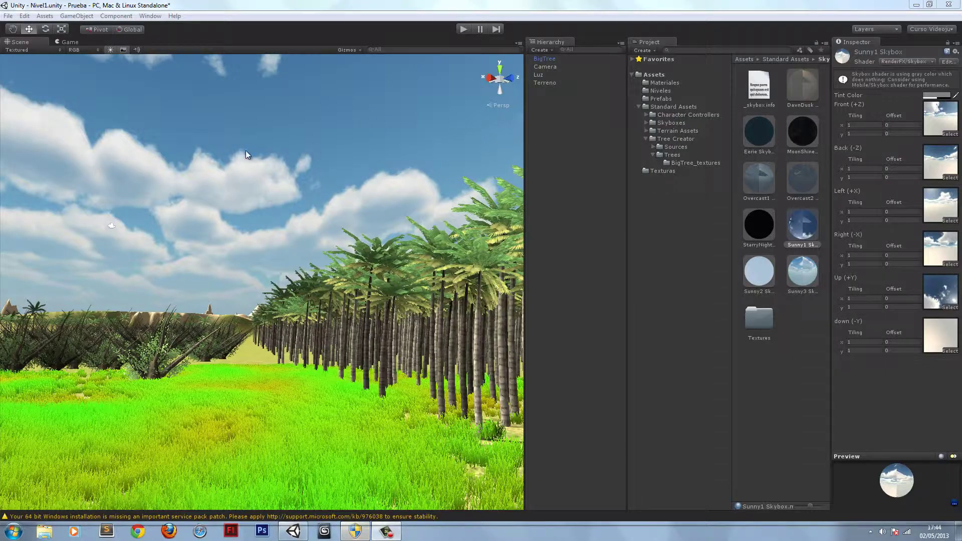
# Select the Terreno object and activate its Paint Height terrain tool.
pyautogui.moveTo(178, 215); pyautogui.dragTo(200, 227, button='right')
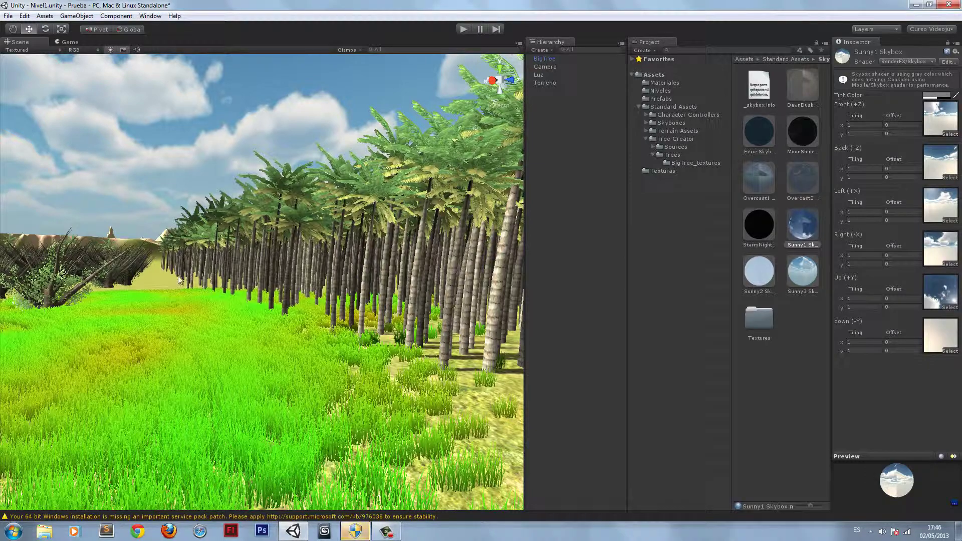
pyautogui.moveTo(188, 292); pyautogui.dragTo(329, 355, button='right')
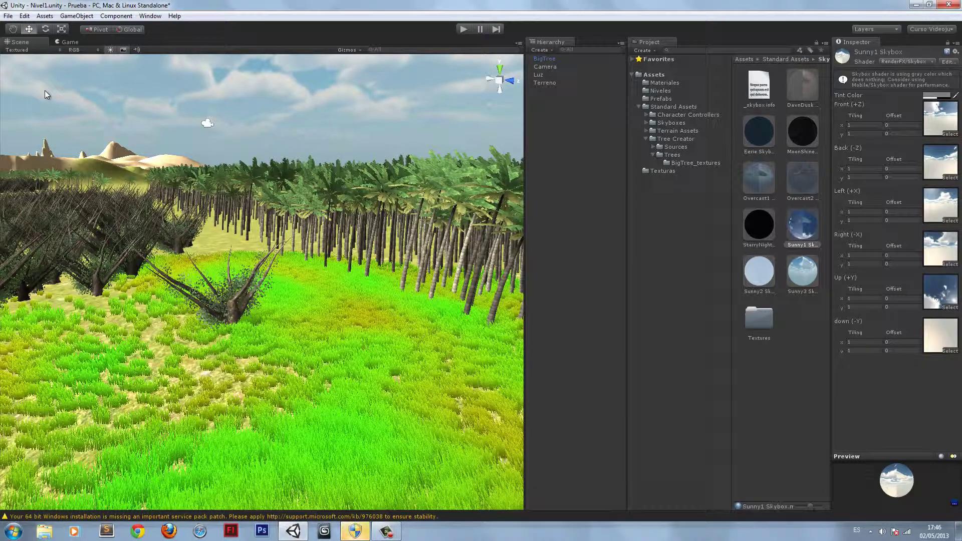
pyautogui.moveTo(246, 280); pyautogui.dragTo(290, 184, button='middle')
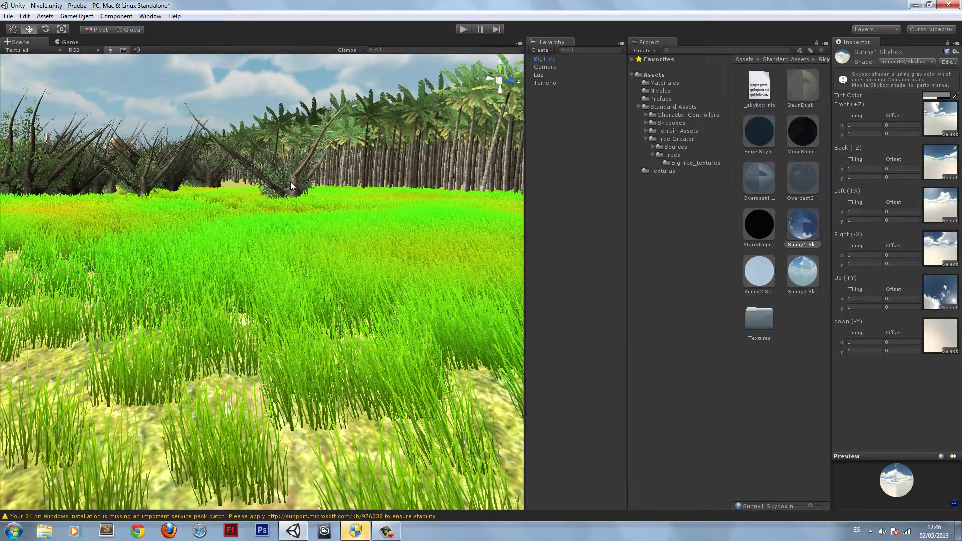
pyautogui.moveTo(283, 94); pyautogui.dragTo(296, 283, button='middle')
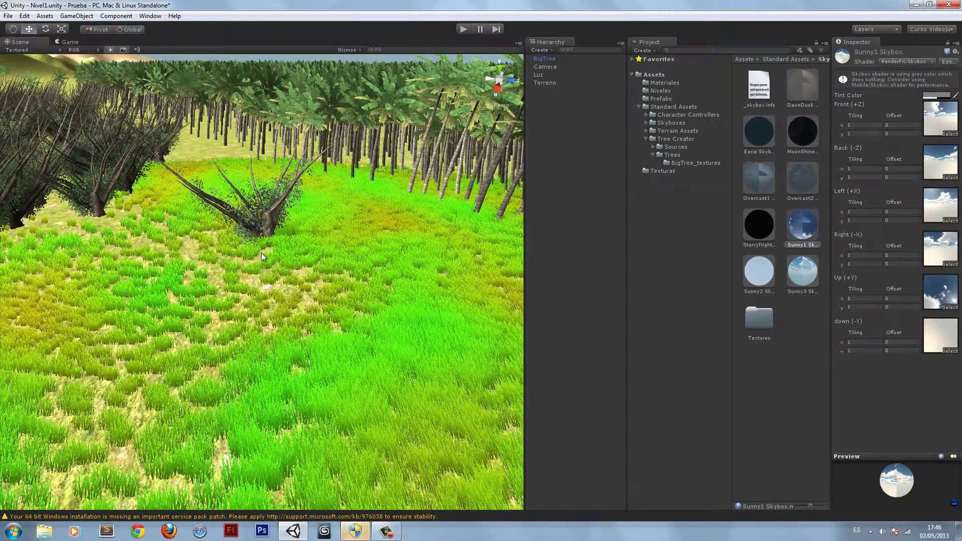
pyautogui.click(556, 82)
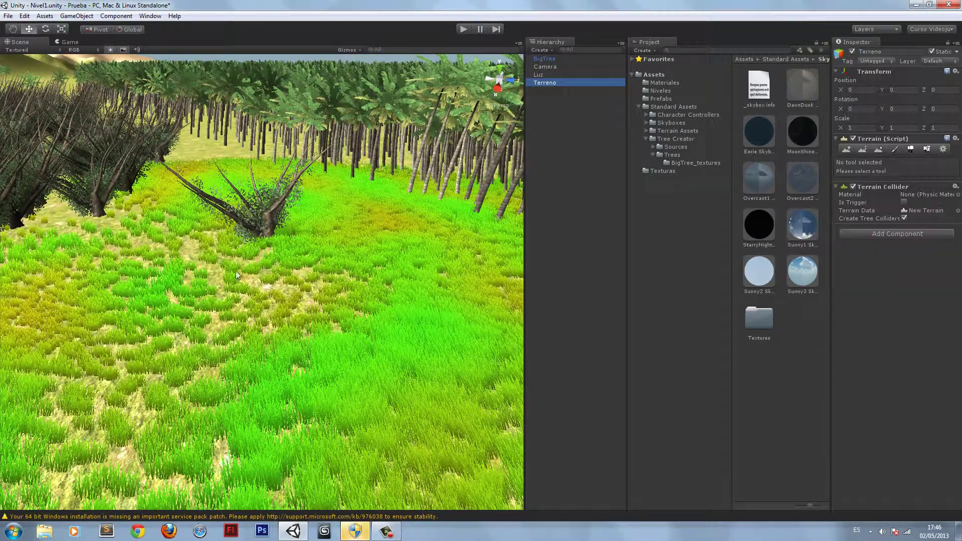
pyautogui.click(861, 149)
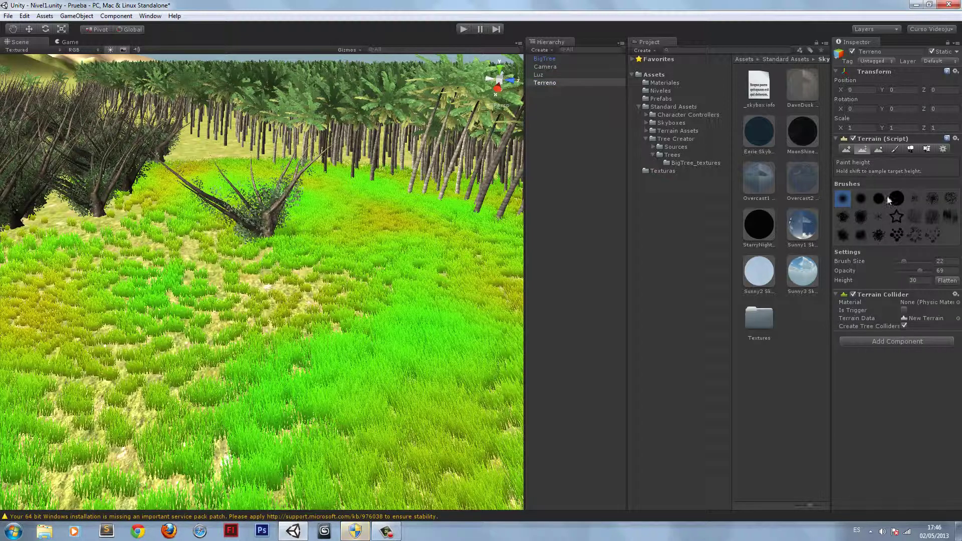
# Try raising the grassy ground near the shrub with the Paint Height brush, and undo the stroke.
pyautogui.moveTo(410, 311); pyautogui.dragTo(399, 293)
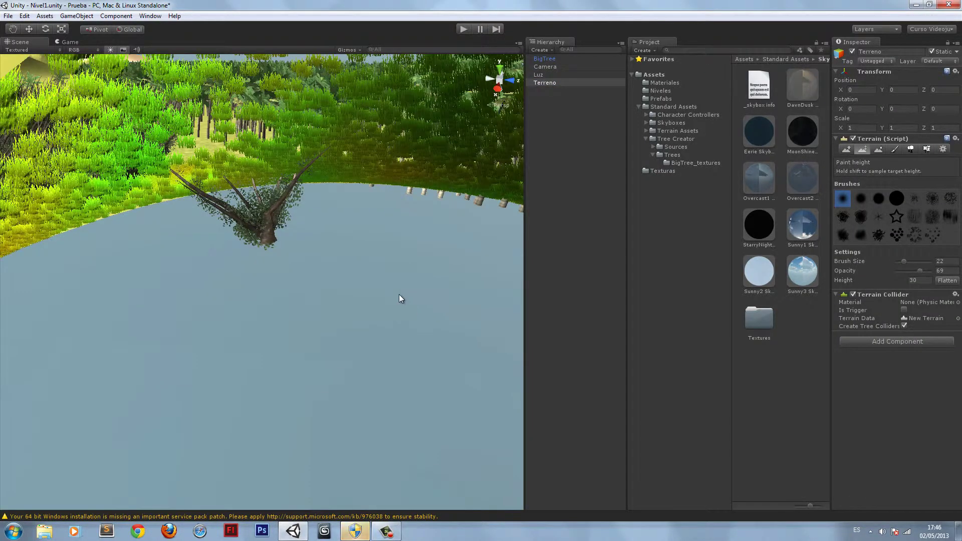
pyautogui.scroll(-5, 401, 296)
pyautogui.moveTo(234, 308)
pyautogui.mouseDown(button='middle')
pyautogui.moveTo(325, 290)
pyautogui.moveTo(285, 295)
pyautogui.mouseUp(button='middle')
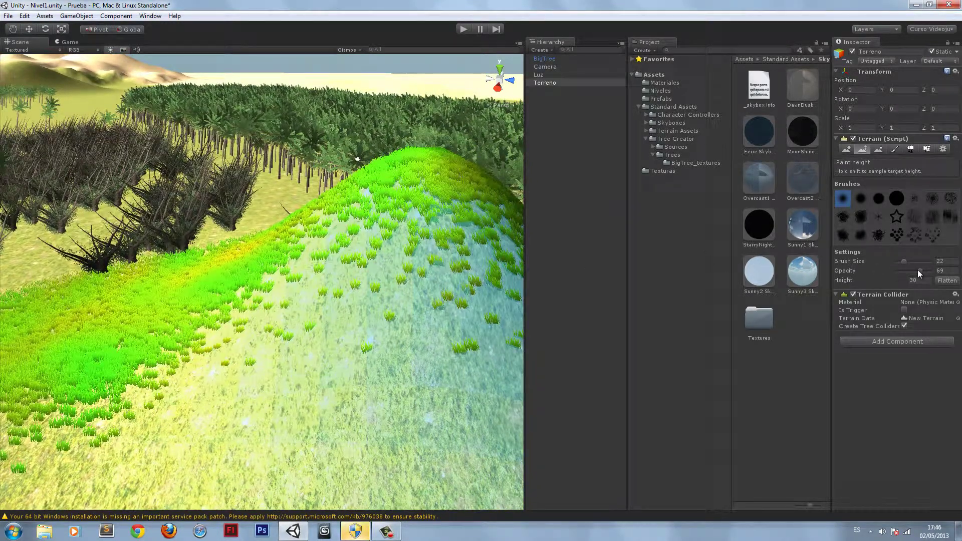
pyautogui.hotkey('ctrl', 'z')
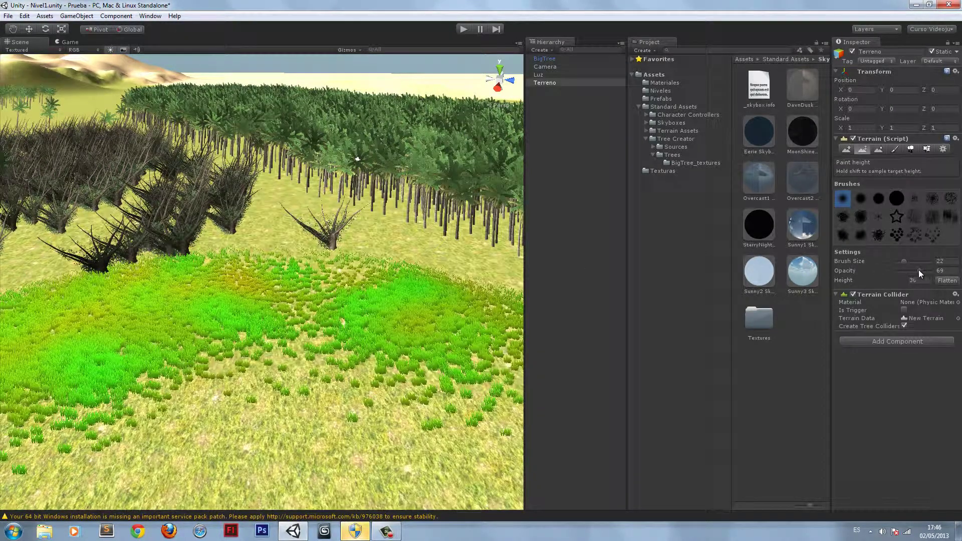
# Set the brush opacity to 14, try another Paint Height stroke on the grassy ground, and undo it.
pyautogui.moveTo(919, 270); pyautogui.dragTo(901, 270)
pyautogui.moveTo(444, 298); pyautogui.dragTo(441, 308)
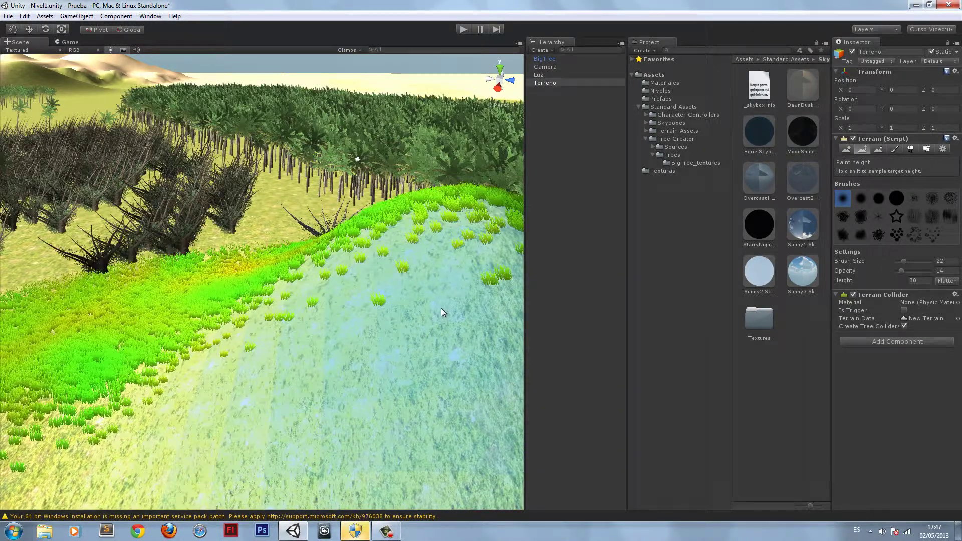
pyautogui.hotkey('ctrl', 'z')
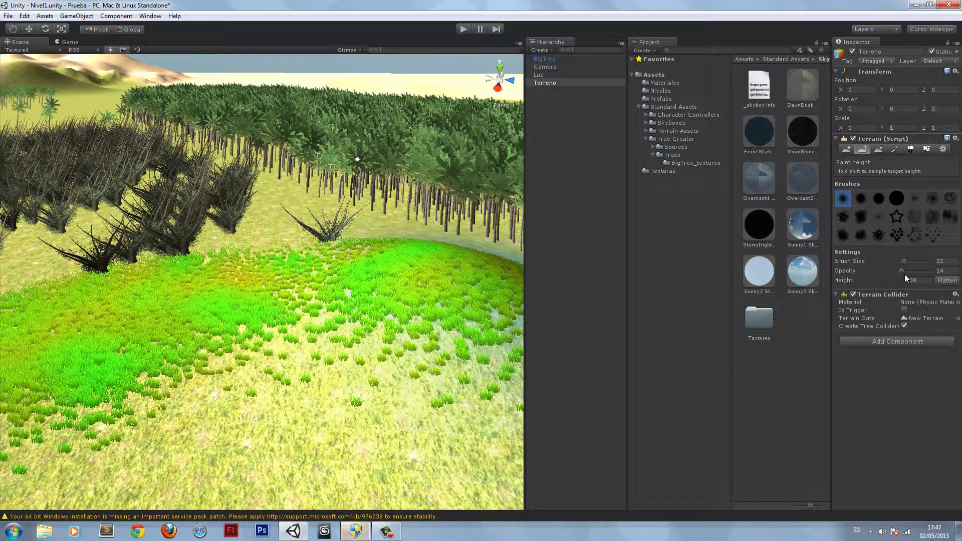
# Set the Paint Height target to 10 and raise the grassy ground into a low plateau.
pyautogui.click(850, 150)
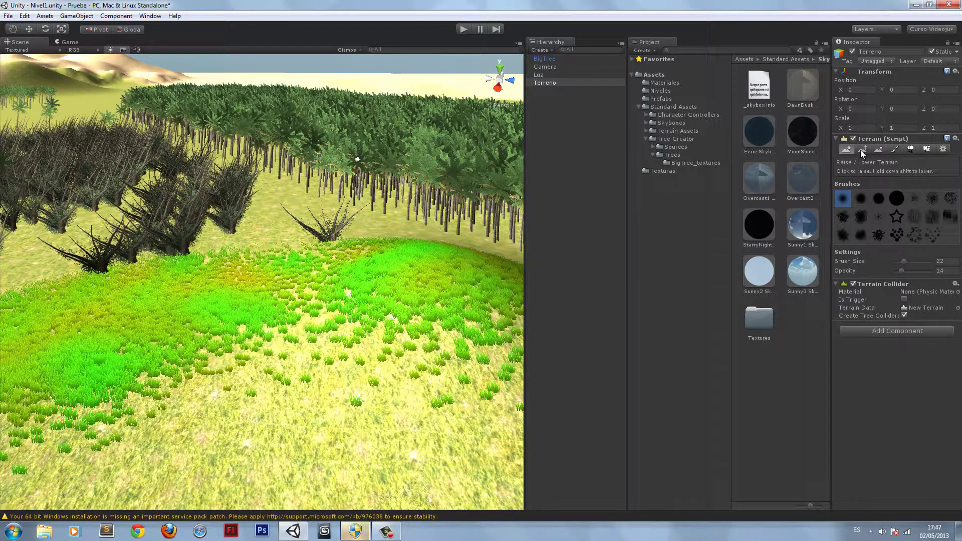
pyautogui.click(861, 149)
pyautogui.click(916, 280)
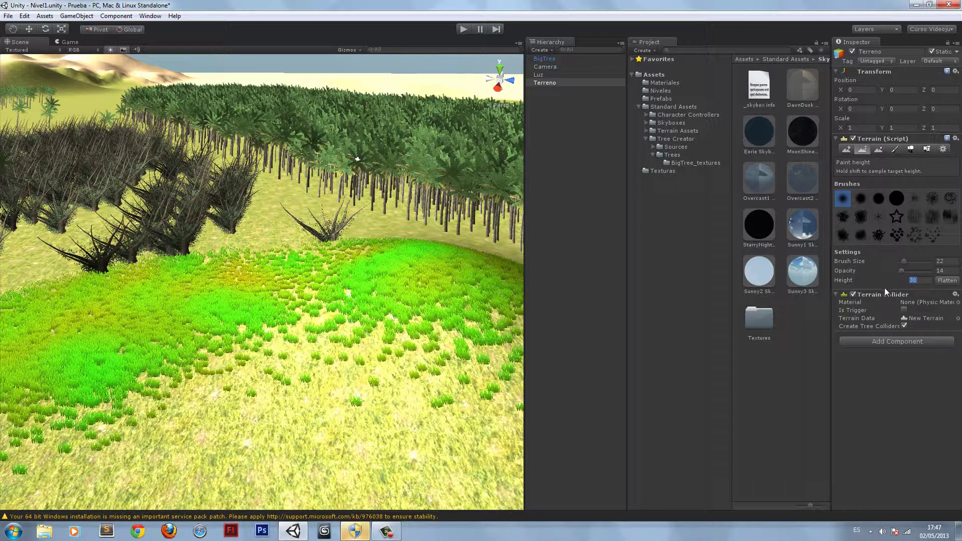
pyautogui.write('10')
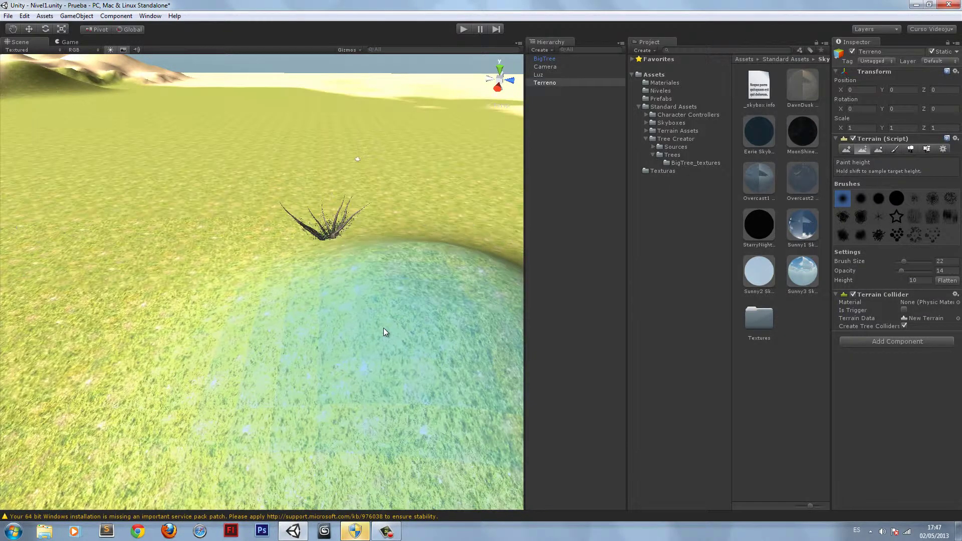
pyautogui.moveTo(384, 330); pyautogui.dragTo(396, 326)
# Paint more terrain at height 10 to form raised banks on both sides of a winding river channel.
pyautogui.moveTo(295, 326); pyautogui.dragTo(402, 315, button='middle')
pyautogui.moveTo(92, 306); pyautogui.dragTo(148, 414, button='middle')
pyautogui.scroll(-5, 134, 309)
pyautogui.moveTo(149, 415)
pyautogui.mouseDown()
pyautogui.moveTo(158, 344)
pyautogui.moveTo(141, 375)
pyautogui.moveTo(158, 375)
pyautogui.moveTo(122, 368)
pyautogui.moveTo(190, 387)
pyautogui.moveTo(202, 429)
pyautogui.moveTo(398, 351)
pyautogui.moveTo(468, 335)
pyautogui.moveTo(456, 380)
pyautogui.moveTo(362, 386)
pyautogui.mouseUp()
pyautogui.moveTo(311, 373)
pyautogui.mouseDown(button='middle')
pyautogui.moveTo(251, 245)
pyautogui.moveTo(304, 296)
pyautogui.moveTo(269, 286)
pyautogui.mouseUp(button='middle')
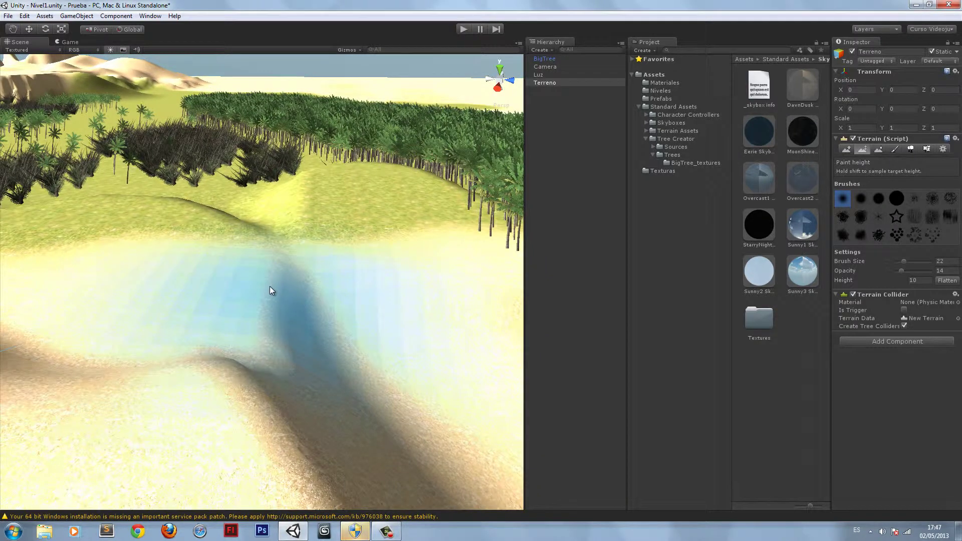
pyautogui.moveTo(269, 287)
pyautogui.mouseDown()
pyautogui.moveTo(279, 265)
pyautogui.moveTo(414, 233)
pyautogui.moveTo(461, 251)
pyautogui.moveTo(299, 208)
pyautogui.moveTo(326, 236)
pyautogui.mouseUp()
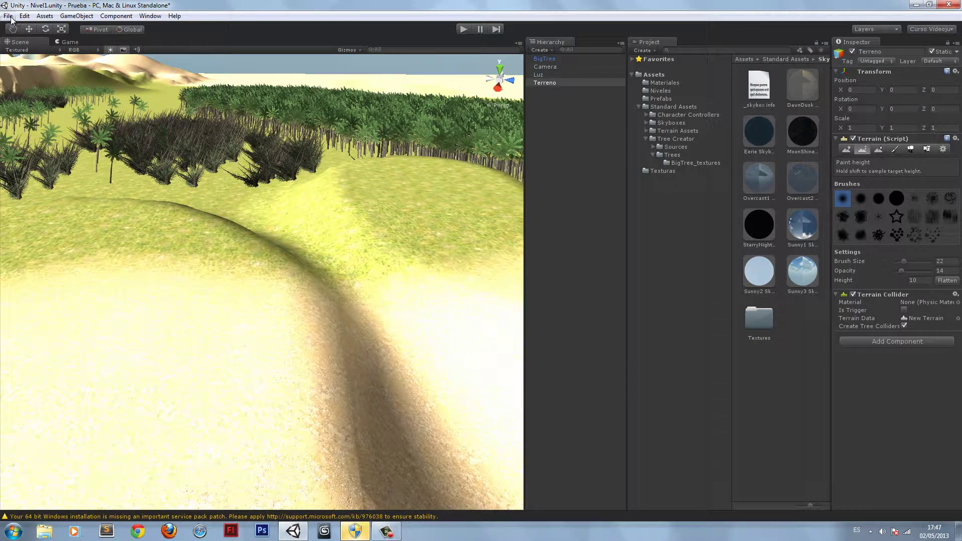
# Import the complete Water (Basic) package into the project.
pyautogui.click(45, 16)
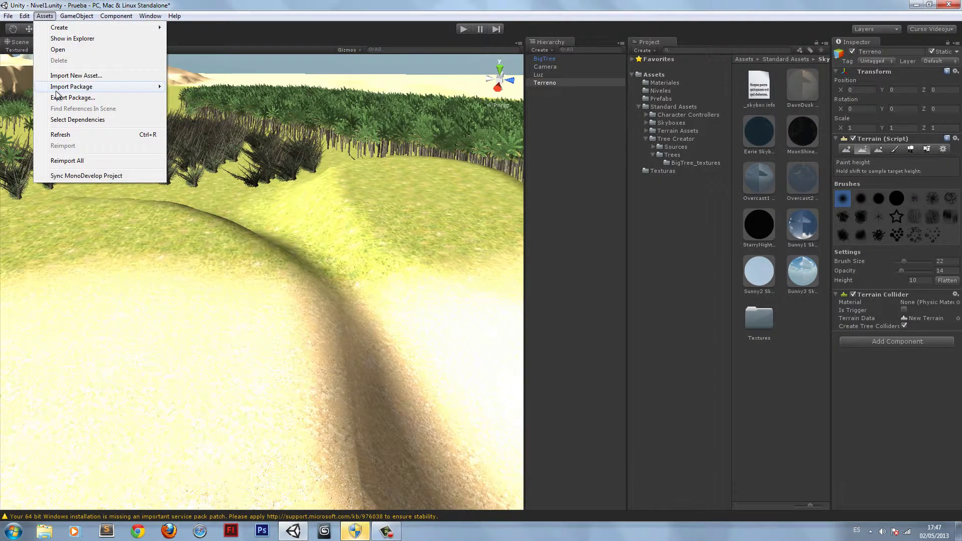
pyautogui.moveTo(57, 93)
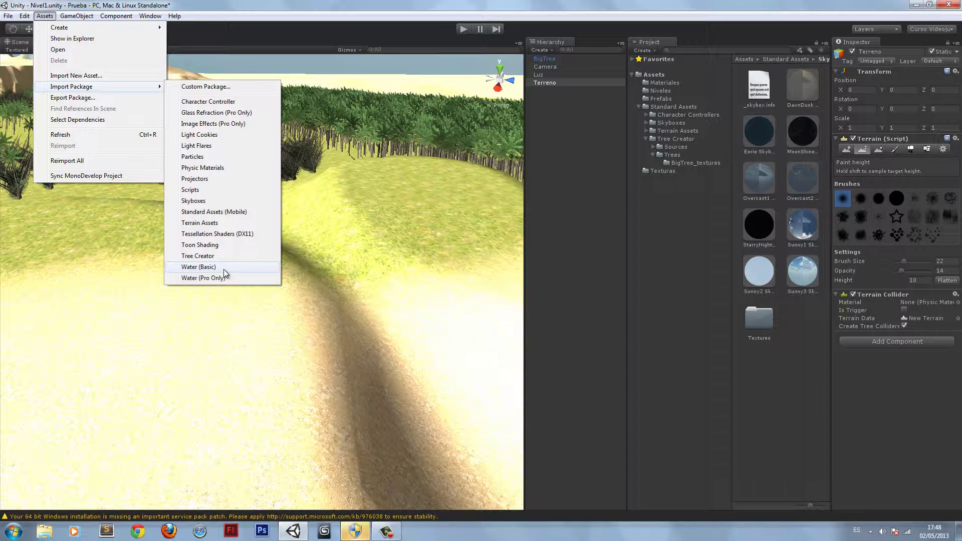
pyautogui.click(224, 269)
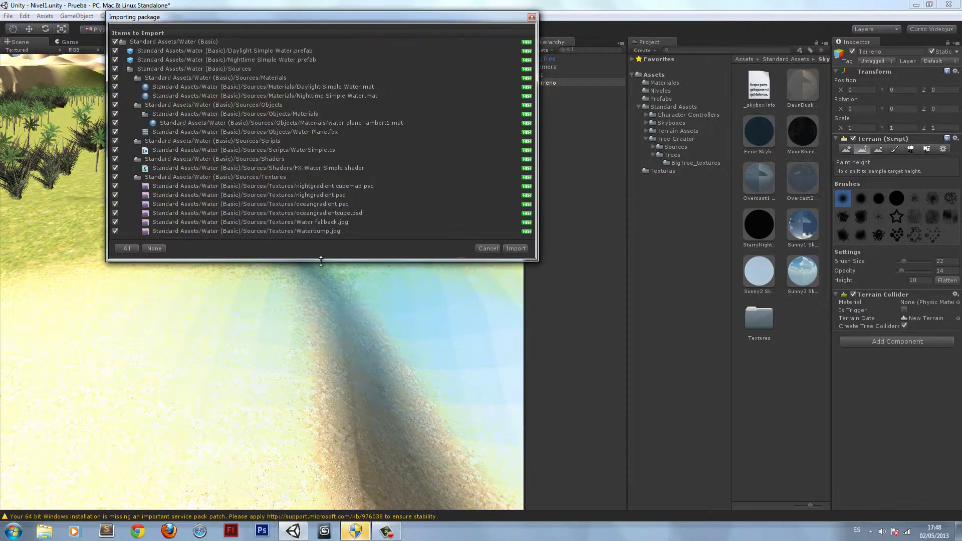
pyautogui.click(515, 248)
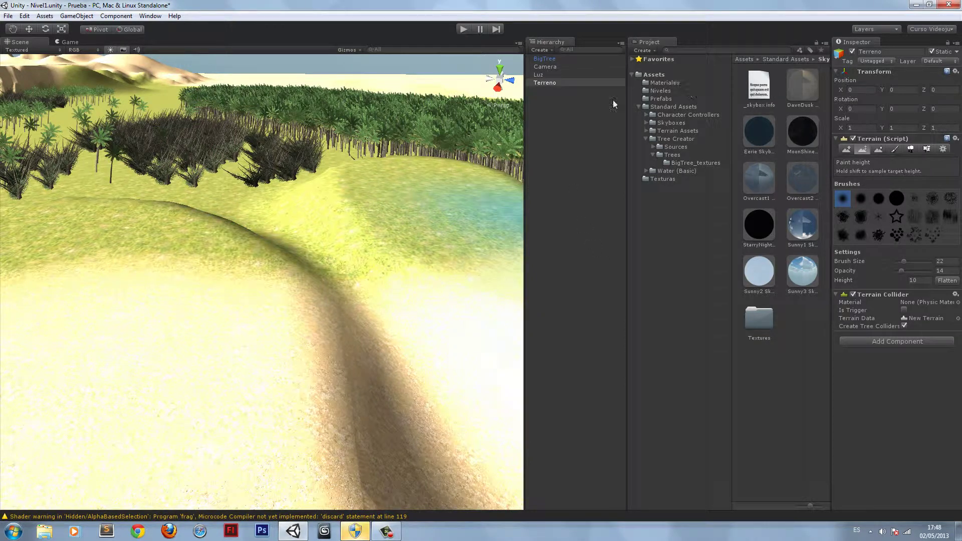
# Compare the daytime and nighttime water prefabs in Water (Basic), and place Daylight Simple Water in the river channel at about X 1119.8, Y 9.3, Z 1031.8.
pyautogui.click(671, 107)
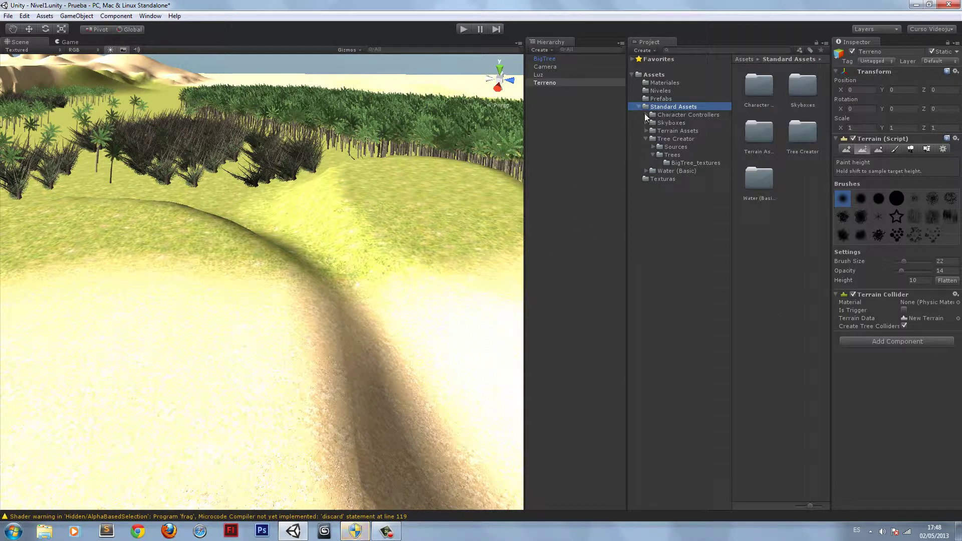
pyautogui.click(646, 140)
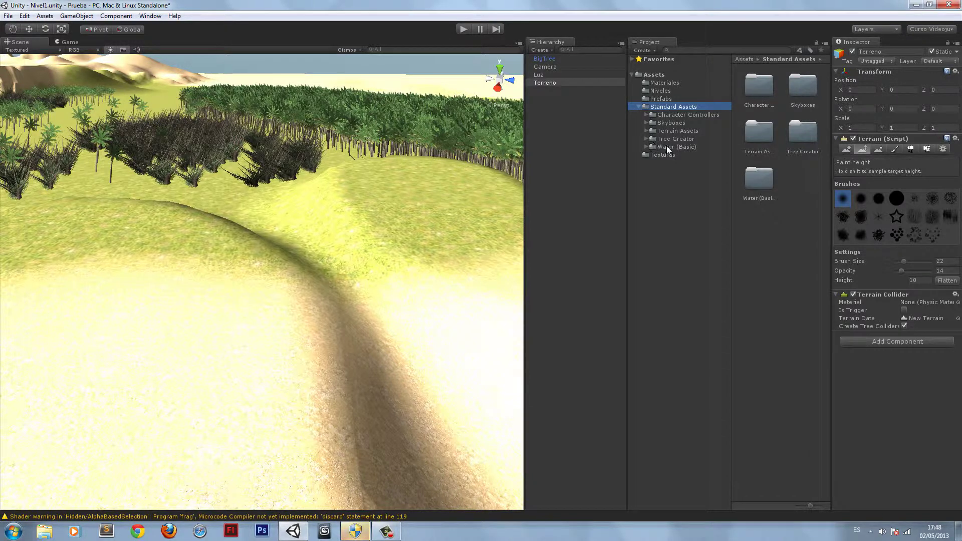
pyautogui.click(666, 149)
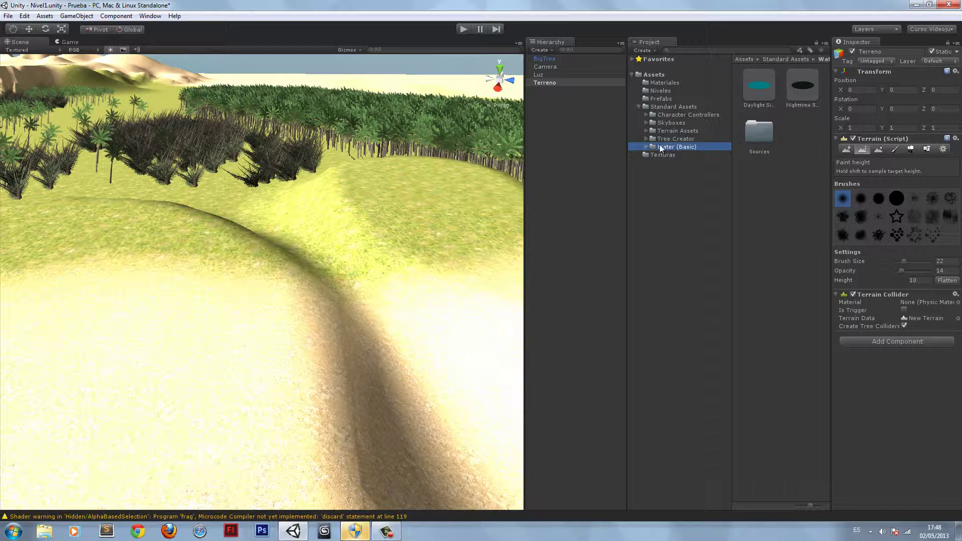
pyautogui.click(766, 85)
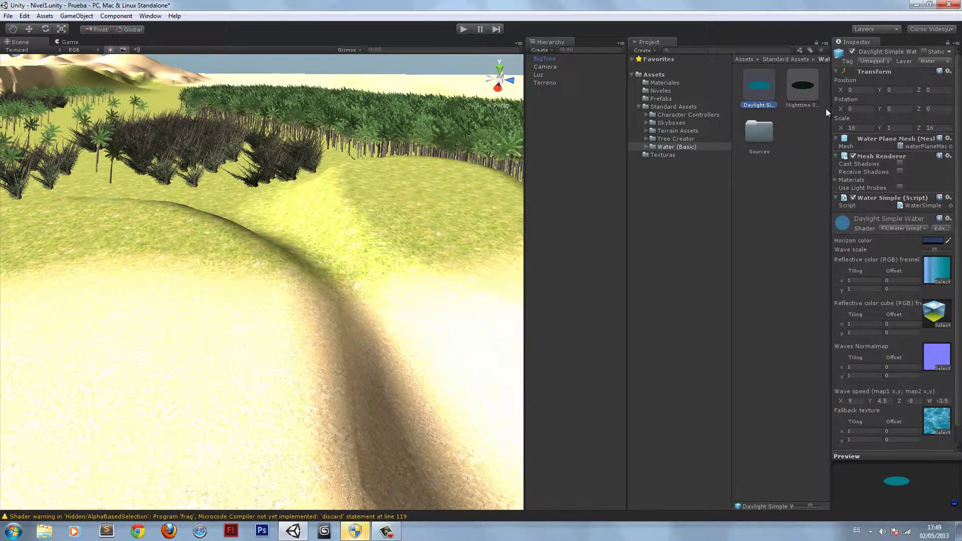
pyautogui.click(797, 90)
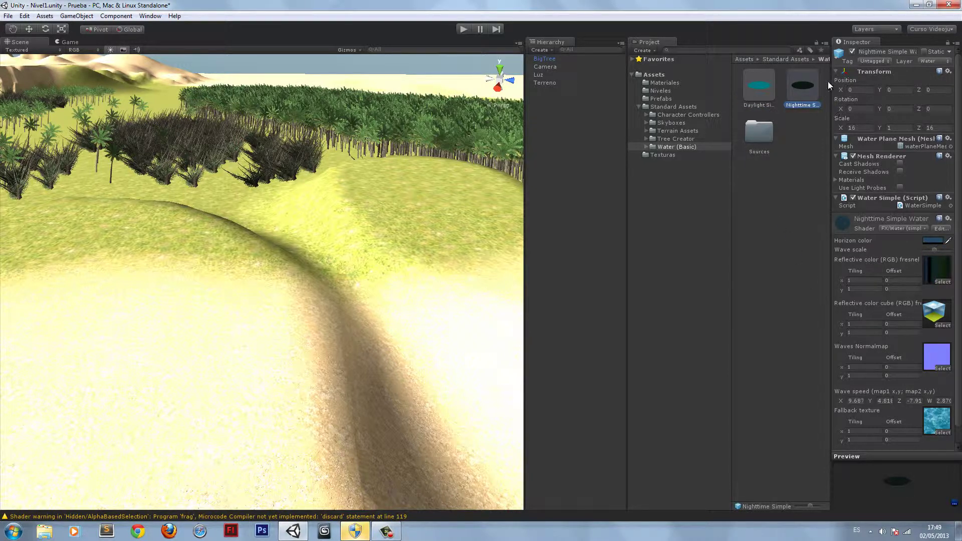
pyautogui.moveTo(759, 85); pyautogui.dragTo(314, 235)
# Examine the placed water plane up close and from a distance to check how it fits the channel.
pyautogui.click(29, 29)
pyautogui.press('f')
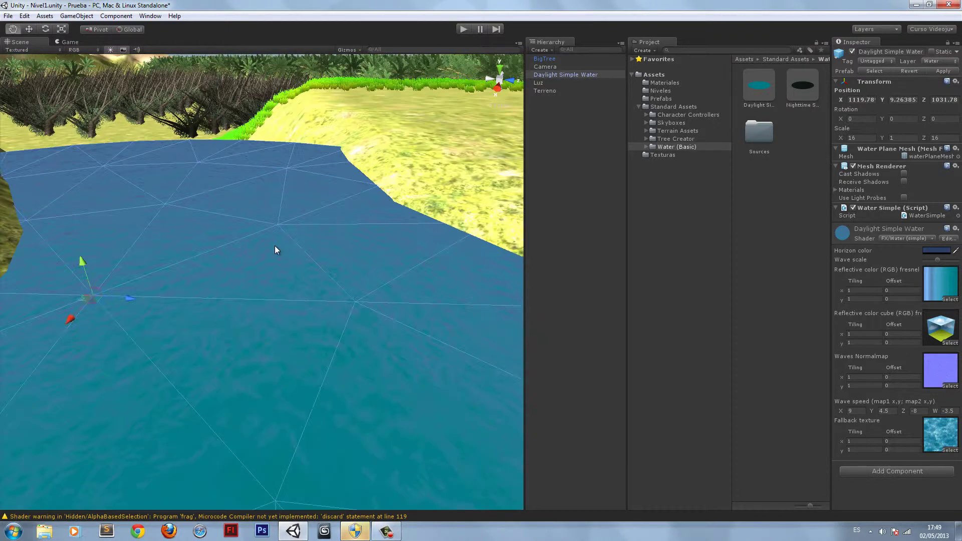
pyautogui.moveTo(205, 264); pyautogui.dragTo(204, 257, button='middle')
pyautogui.moveTo(203, 257); pyautogui.dragTo(209, 208, button='right')
pyautogui.moveTo(203, 301)
pyautogui.mouseDown(button='middle')
pyautogui.moveTo(210, 277)
pyautogui.moveTo(200, 290)
pyautogui.mouseUp(button='middle')
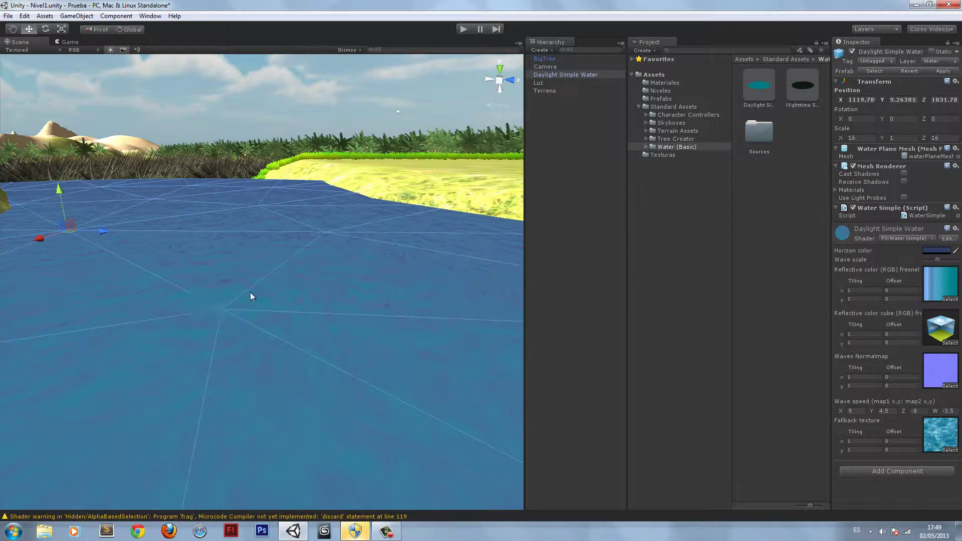
pyautogui.scroll(-8, 240, 342)
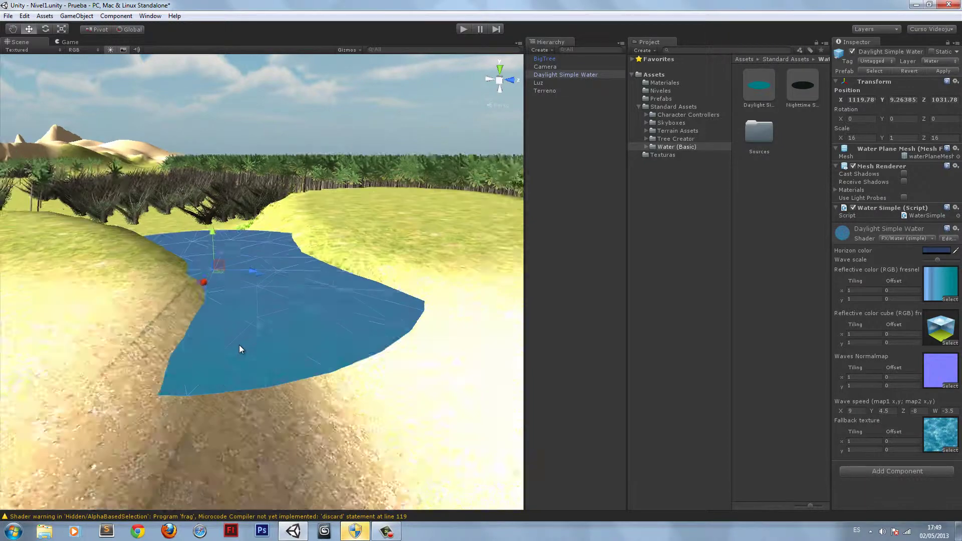
pyautogui.moveTo(259, 309); pyautogui.dragTo(266, 318, button='right')
pyautogui.scroll(4, 266, 318)
pyautogui.moveTo(266, 318); pyautogui.dragTo(273, 290, button='middle')
pyautogui.scroll(-4, 270, 351)
pyautogui.scroll(-3, 272, 291)
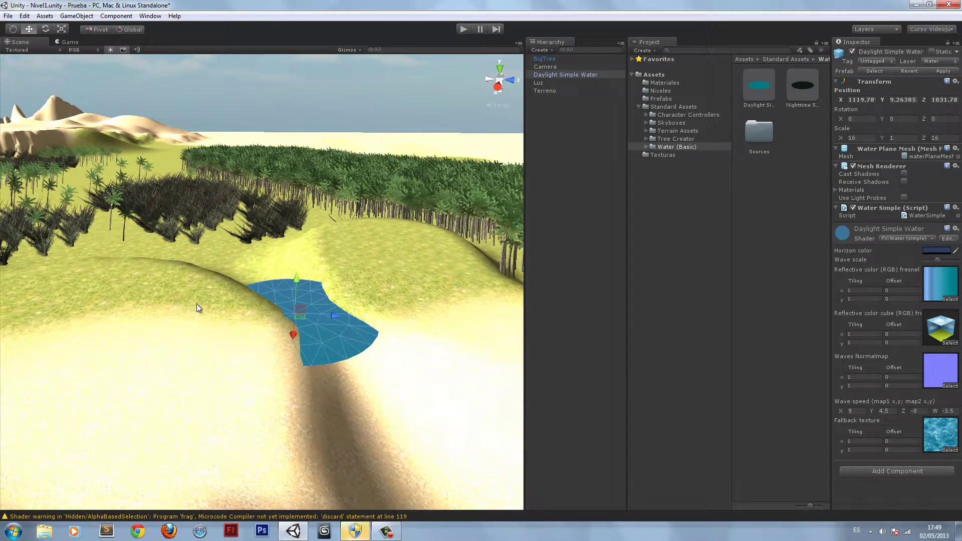
# Scale the water plane to about 41.35 in X and 47.5 in Z to fill the channel.
pyautogui.click(61, 29)
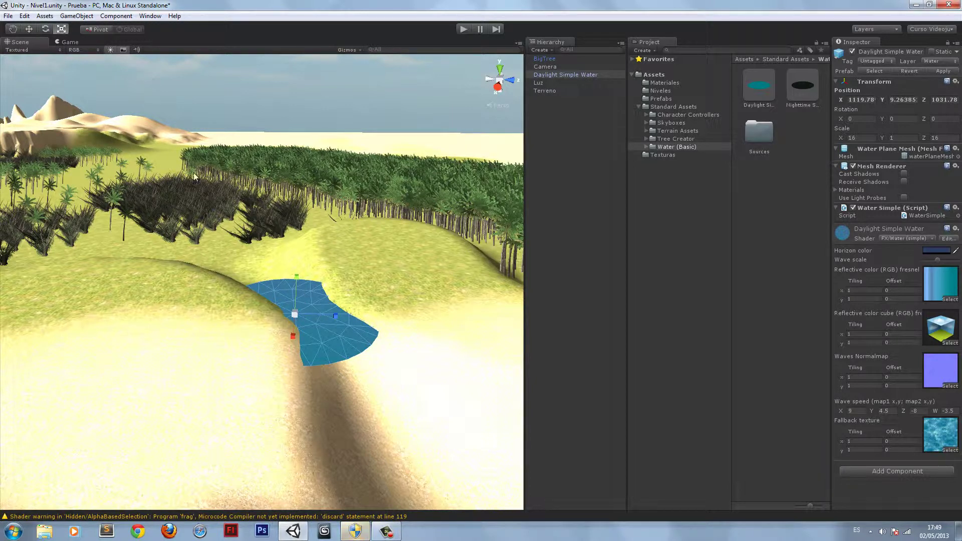
pyautogui.moveTo(293, 336); pyautogui.dragTo(290, 368)
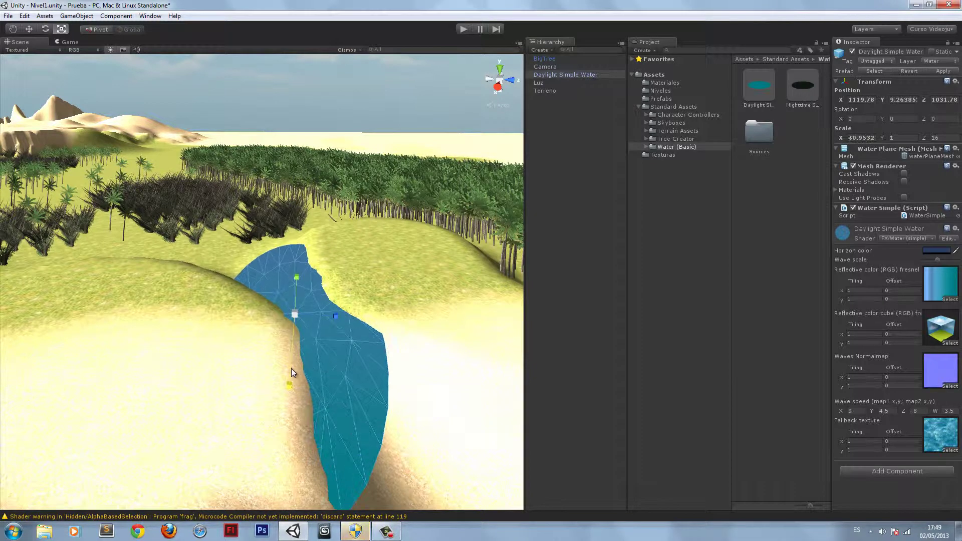
pyautogui.moveTo(339, 318); pyautogui.dragTo(409, 327)
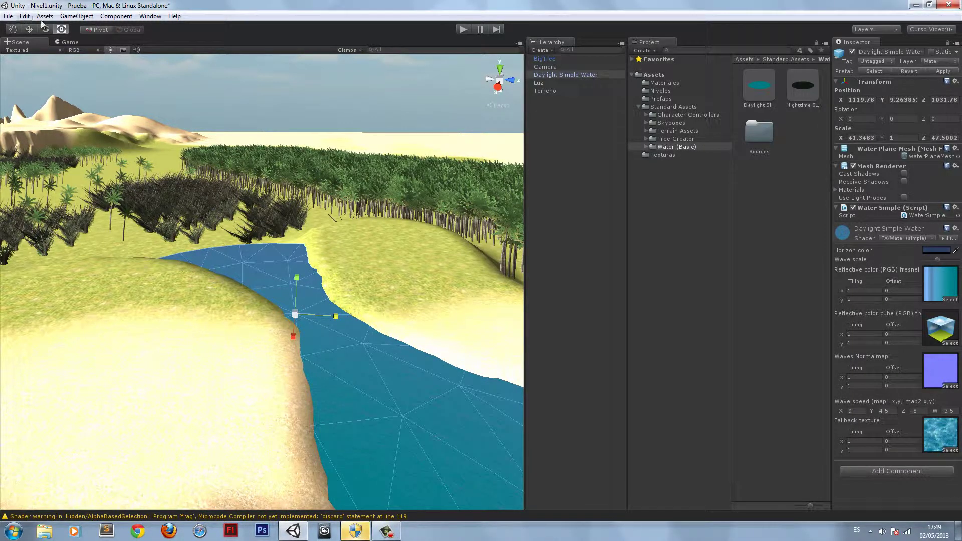
# Lower the water plane to about Y 8.17 and shift it along the channel to about X 1109.2, Z 1029.4.
pyautogui.press('w')
pyautogui.moveTo(295, 284)
pyautogui.mouseDown()
pyautogui.moveTo(294, 298)
pyautogui.moveTo(290, 287)
pyautogui.mouseUp()
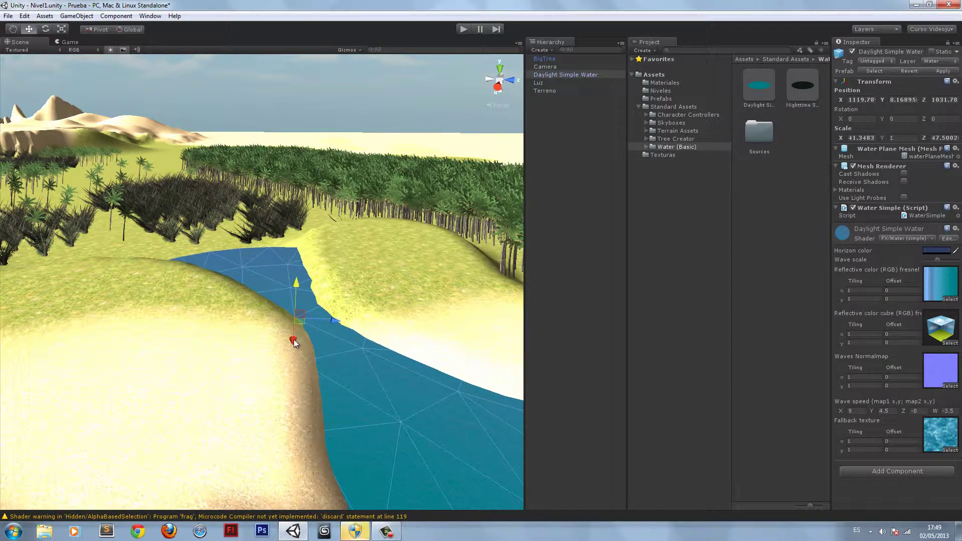
pyautogui.moveTo(294, 339); pyautogui.dragTo(329, 299)
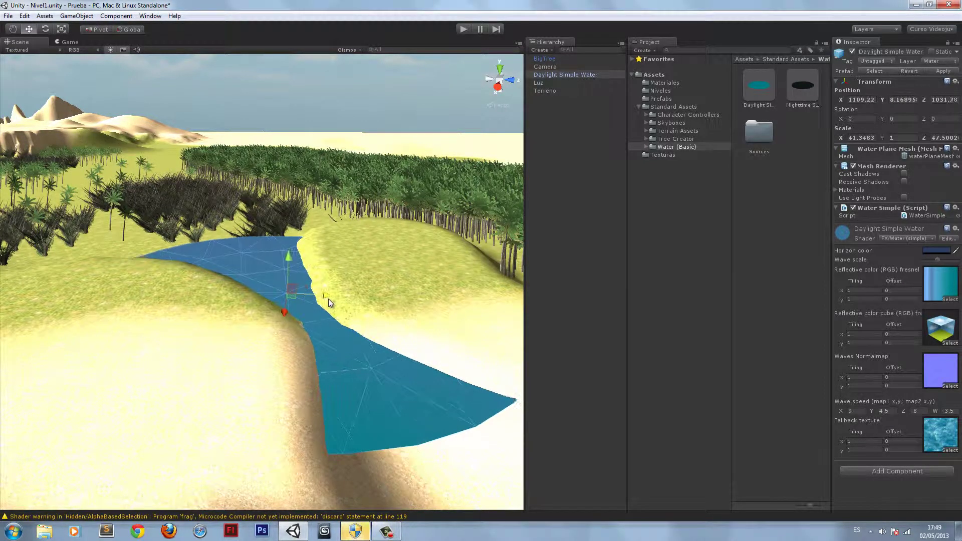
pyautogui.moveTo(327, 298); pyautogui.dragTo(326, 300, button='right')
pyautogui.press('s')
pyautogui.scroll(6, 325, 300)
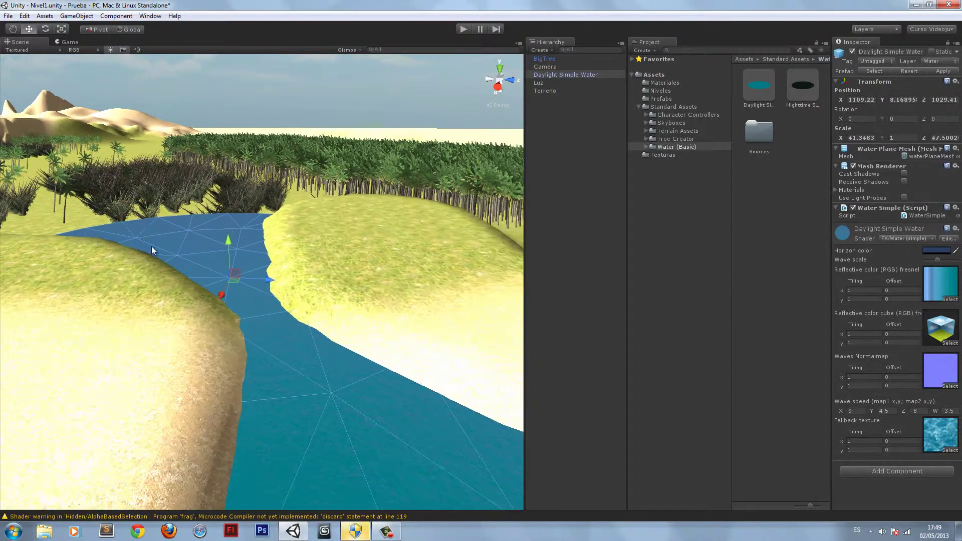
# Set the camera's X position to about 1109.45 to match the Daylight Simple Water plane.
pyautogui.moveTo(151, 246); pyautogui.dragTo(169, 272, button='middle')
pyautogui.scroll(3, 169, 273)
pyautogui.scroll(8, 169, 273)
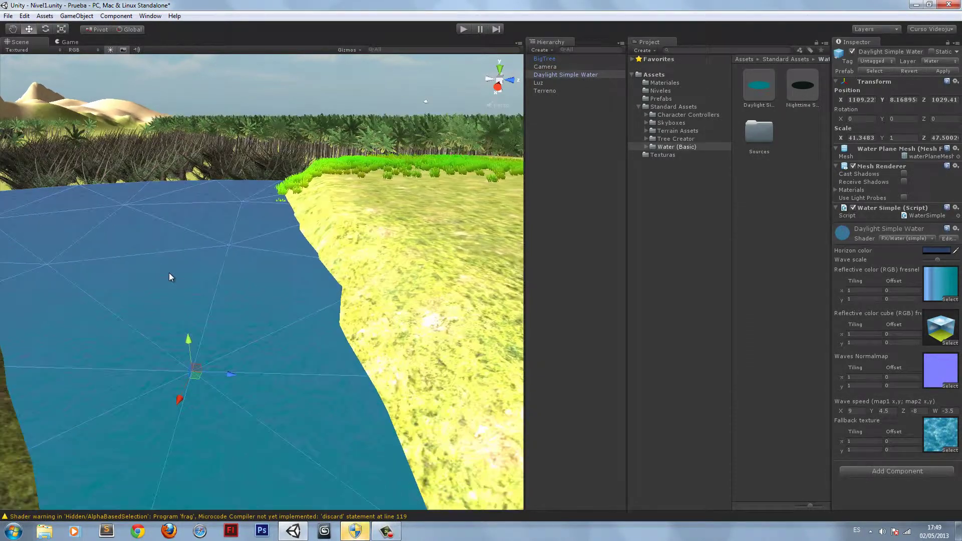
pyautogui.click(537, 69)
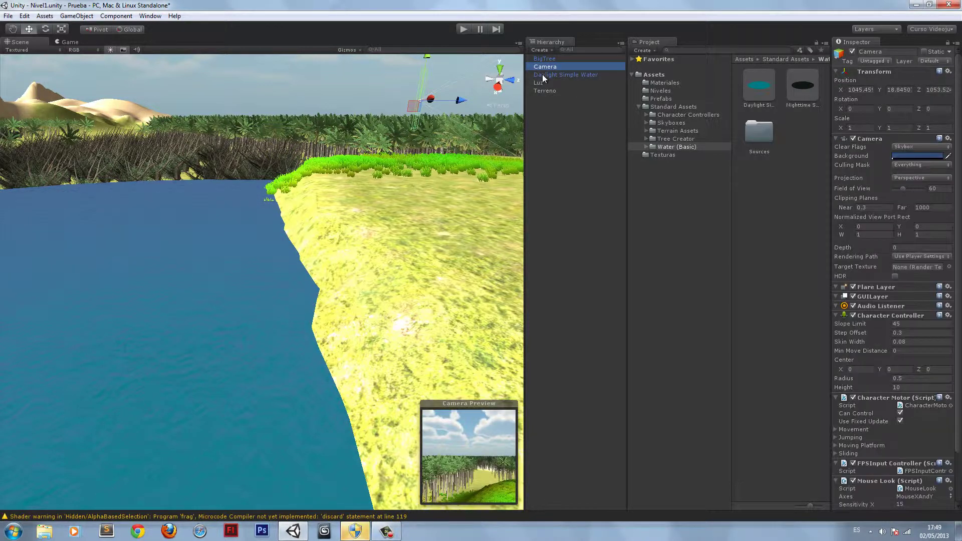
pyautogui.click(542, 74)
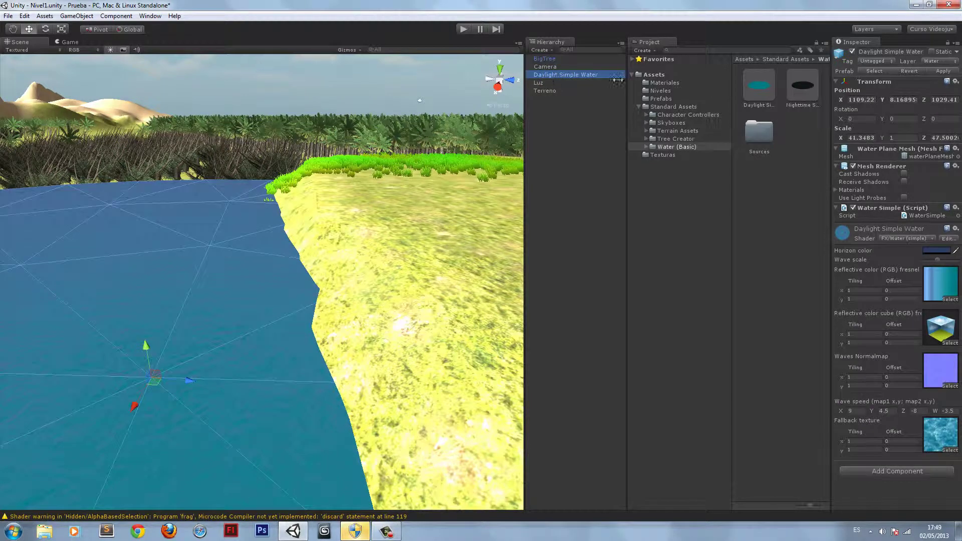
pyautogui.click(862, 100)
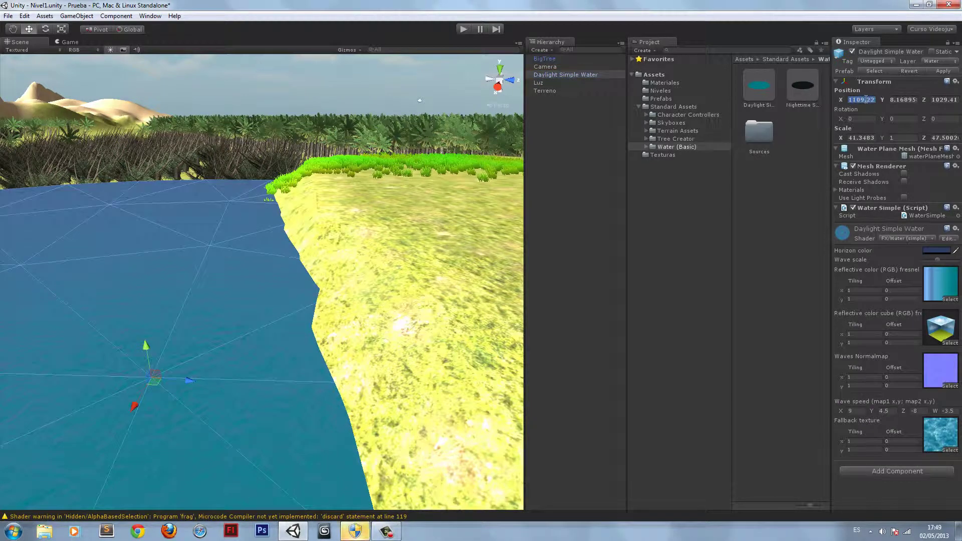
pyautogui.press('BackSpace')
pyautogui.hotkey('ctrl', 'z')
pyautogui.click(545, 66)
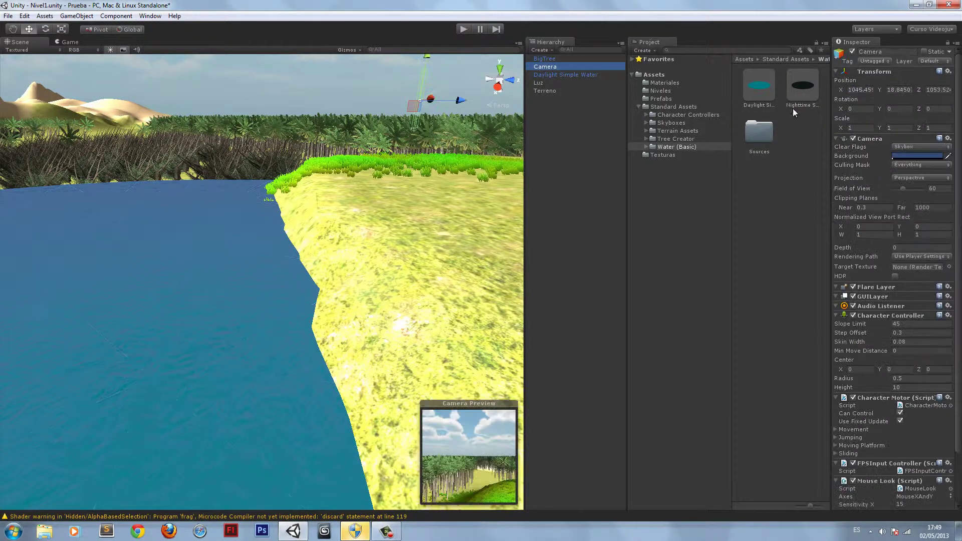
# Check the water plane's height and set the camera's Y position to about 8.845.
pyautogui.click(566, 74)
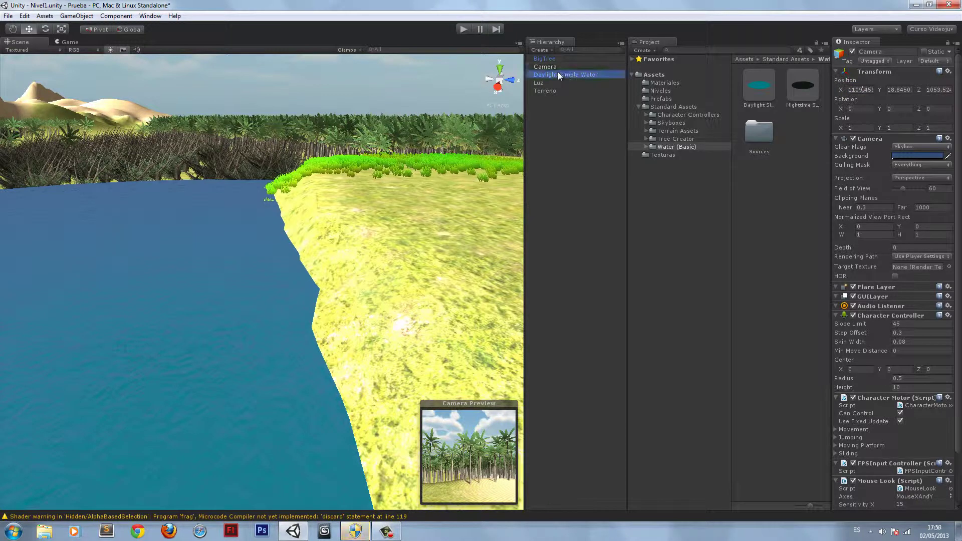
pyautogui.click(892, 99)
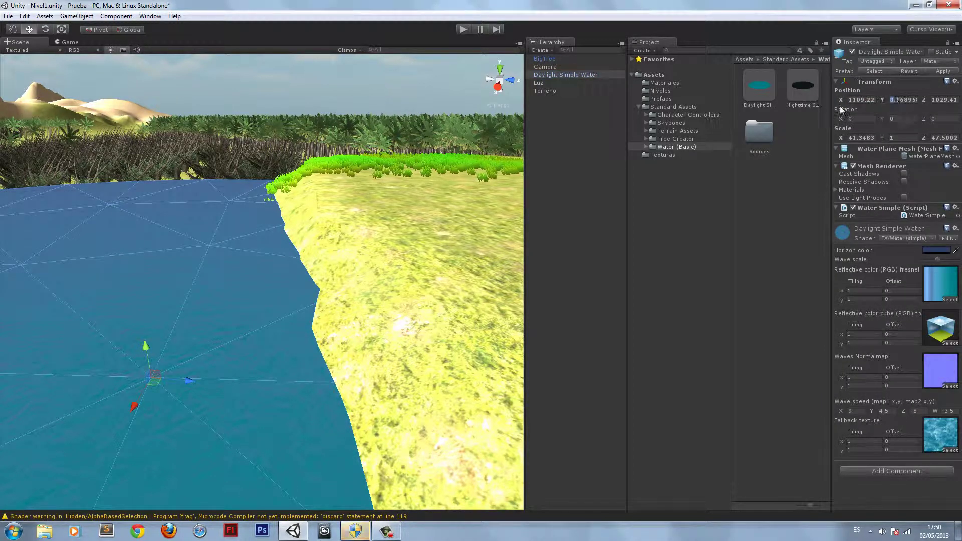
pyautogui.click(551, 68)
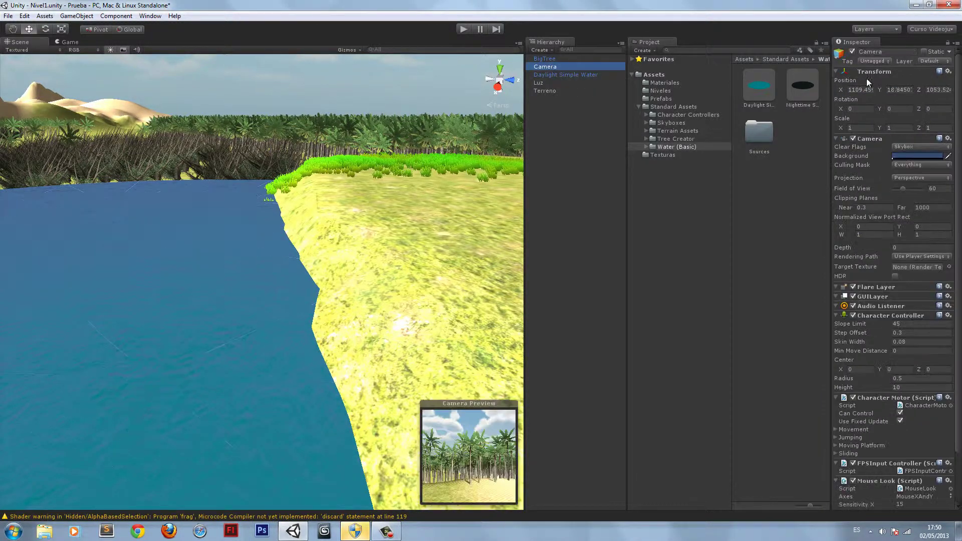
pyautogui.click(891, 89)
# Try to match the camera's Z position to the water plane's by entering 1029524.
pyautogui.click(550, 74)
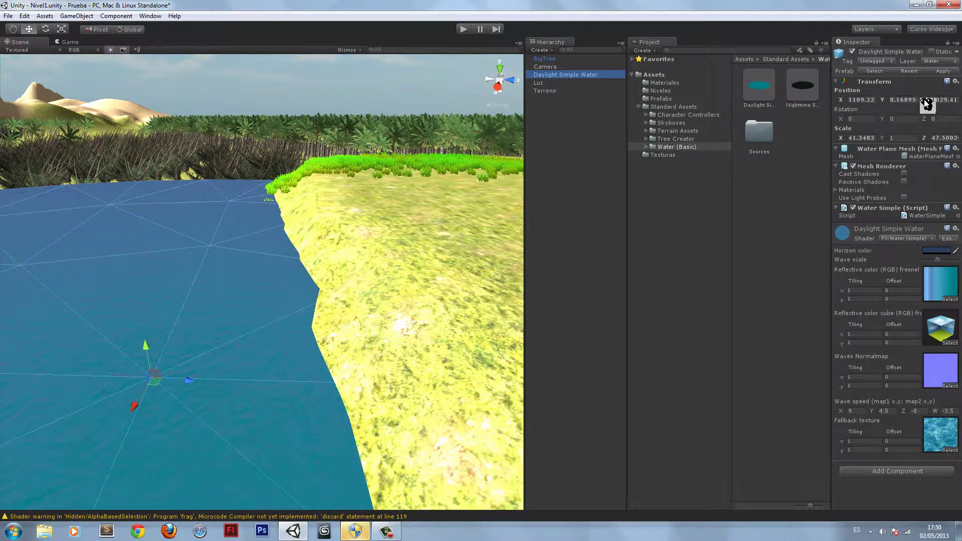
pyautogui.click(926, 100)
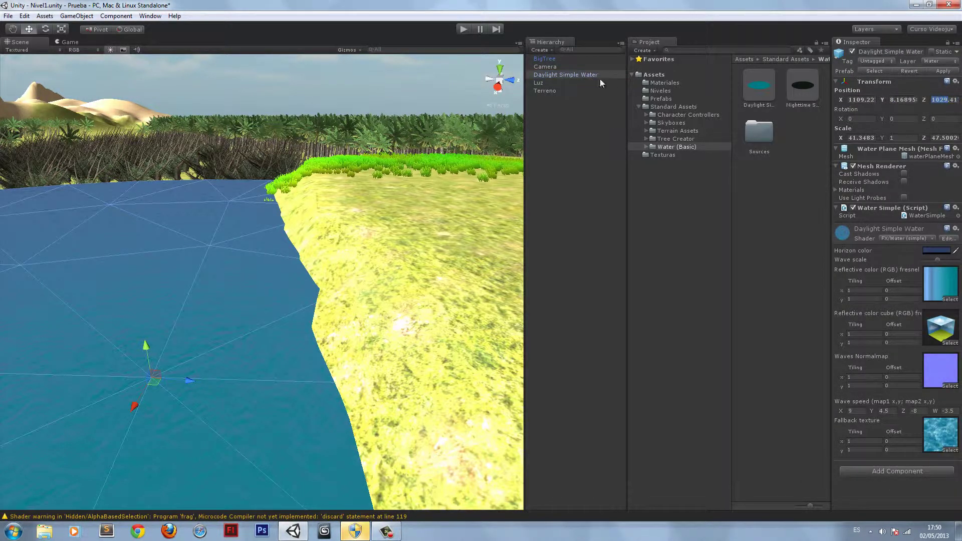
pyautogui.click(545, 67)
pyautogui.click(937, 90)
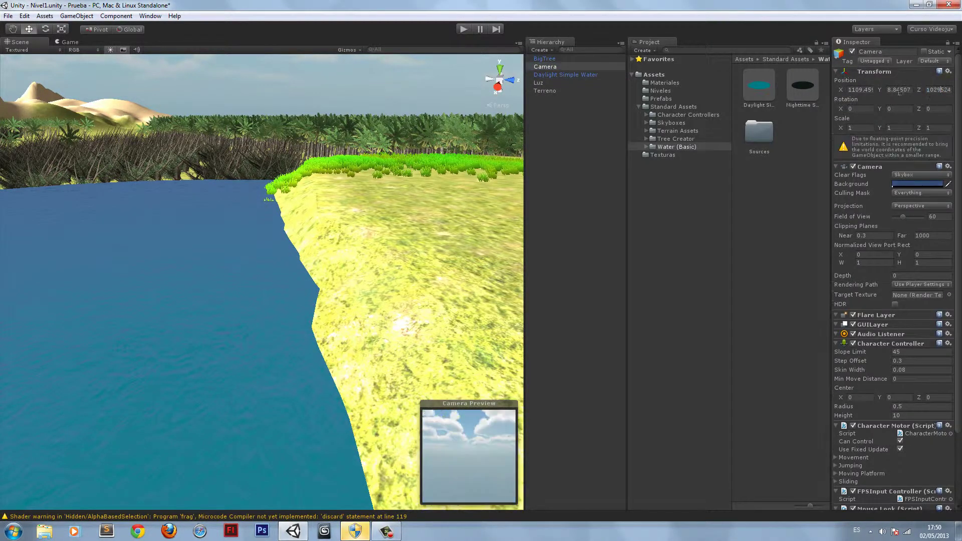
# Frame the camera in the scene and look around to check where it is relative to the terrain.
pyautogui.click(556, 67)
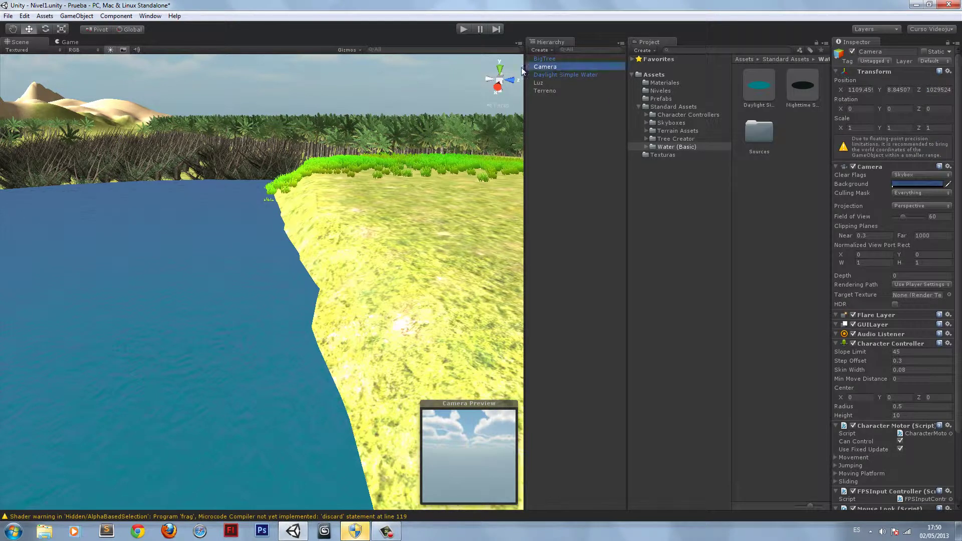
pyautogui.doubleClick(540, 66)
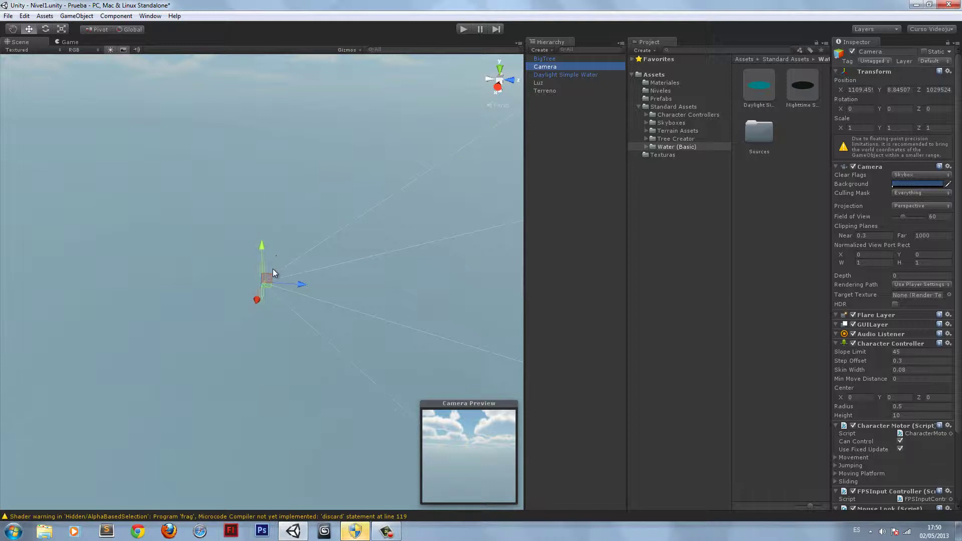
pyautogui.moveTo(281, 269); pyautogui.dragTo(292, 325, button='middle')
pyautogui.scroll(-10, 295, 326)
pyautogui.moveTo(296, 327); pyautogui.dragTo(471, 293, button='right')
pyautogui.scroll(-4, 376, 295)
pyautogui.moveTo(358, 299); pyautogui.dragTo(548, 318, button='middle')
pyautogui.moveTo(249, 283); pyautogui.dragTo(410, 290, button='right')
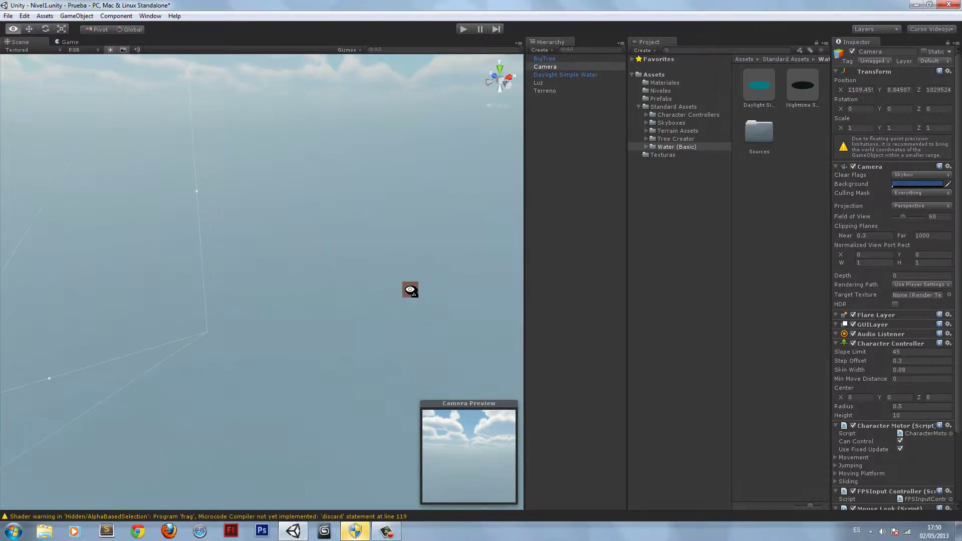
# Check the water plane's Z position again and set the camera's Z position to 1029.
pyautogui.click(936, 90)
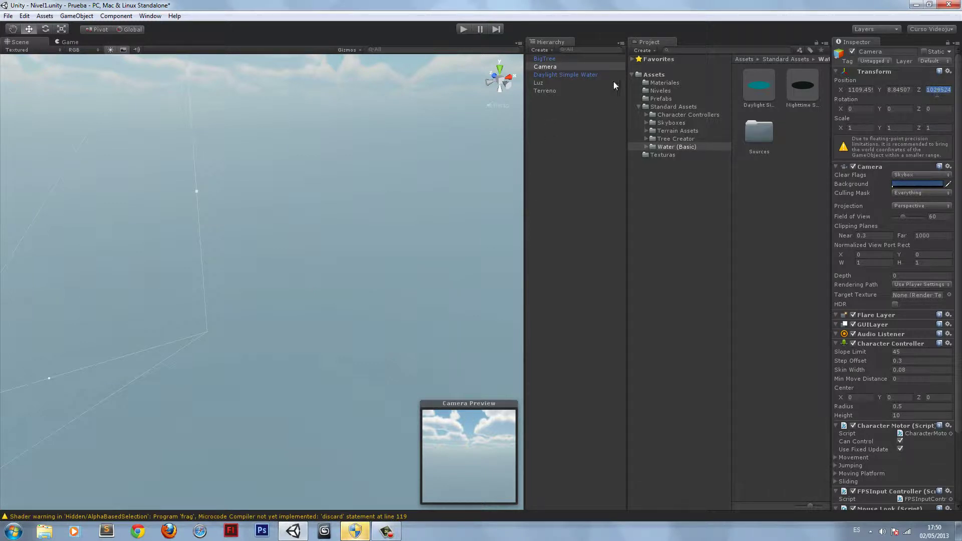
pyautogui.click(546, 74)
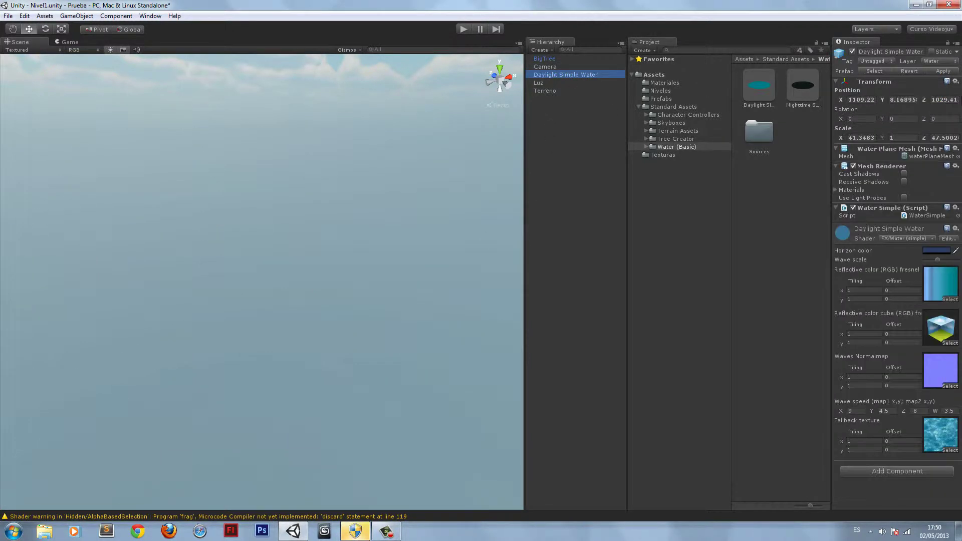
pyautogui.click(941, 99)
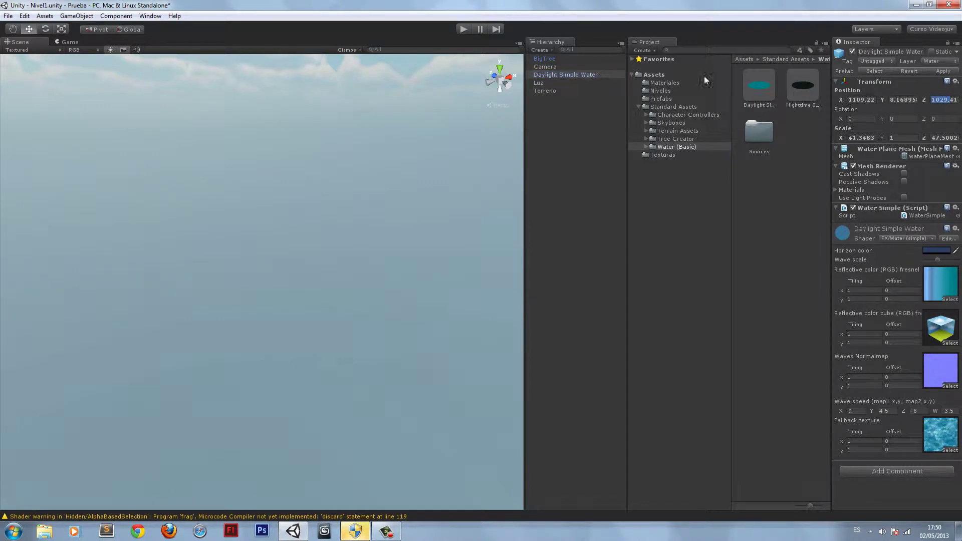
pyautogui.click(545, 67)
pyautogui.click(931, 89)
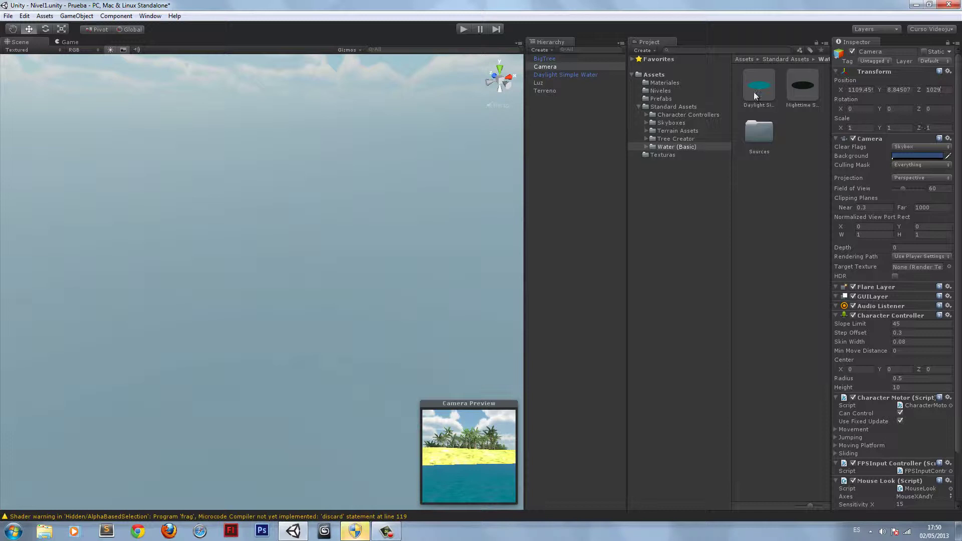
# Frame the camera over the river and move it up onto the bank to about Y 16.65, Z 1044.87.
pyautogui.click(571, 75)
pyautogui.click(555, 67)
pyautogui.press('f')
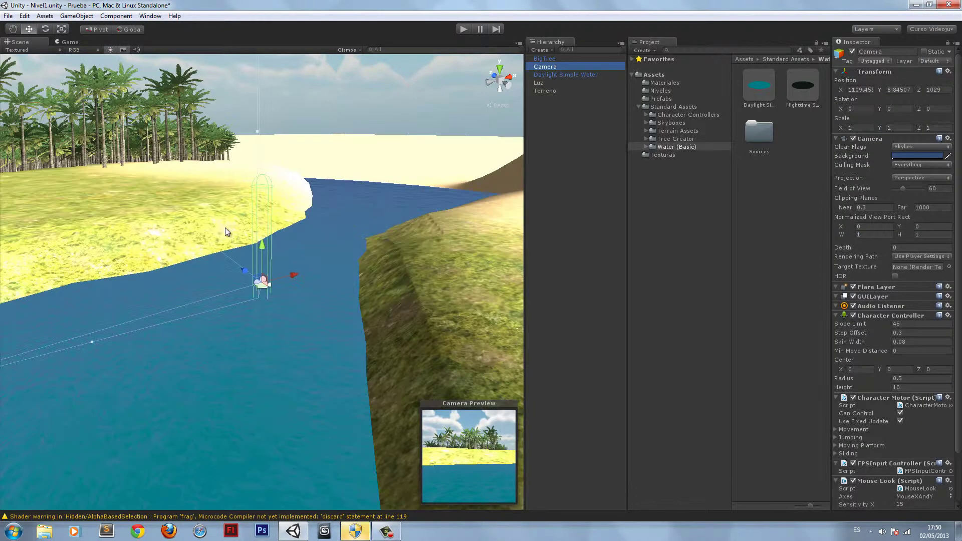
pyautogui.moveTo(264, 251); pyautogui.dragTo(150, 70)
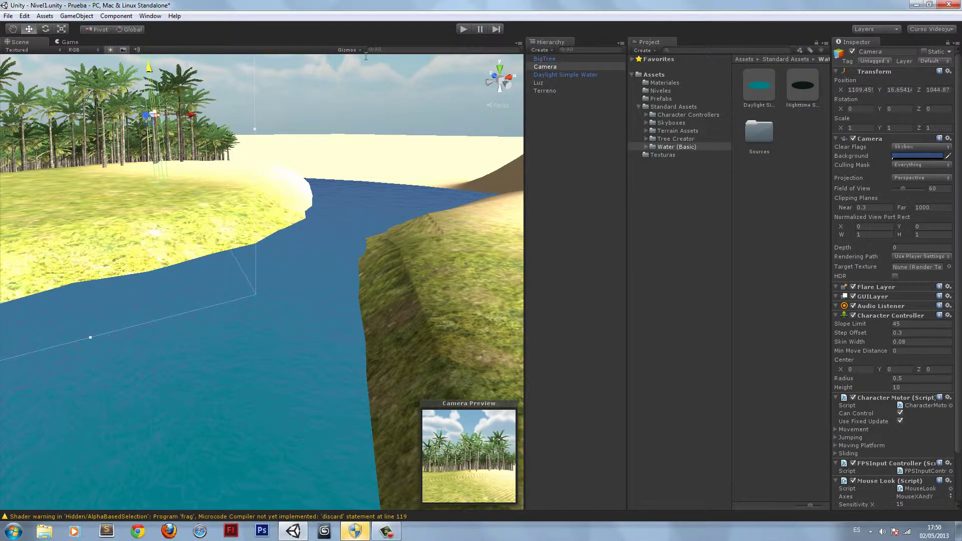
# Play-test the scene to view the daytime water from the river bank, and stop the game.
pyautogui.click(463, 29)
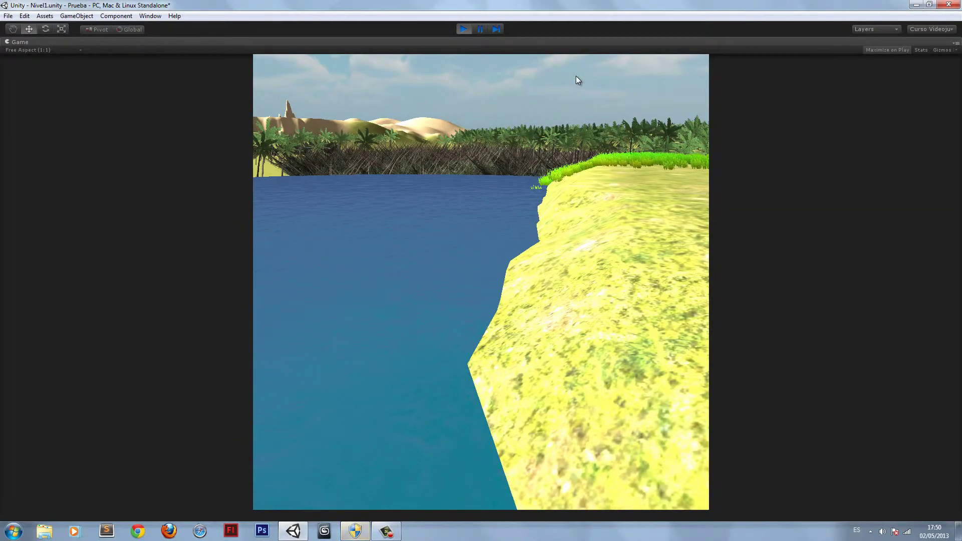
pyautogui.press('w')
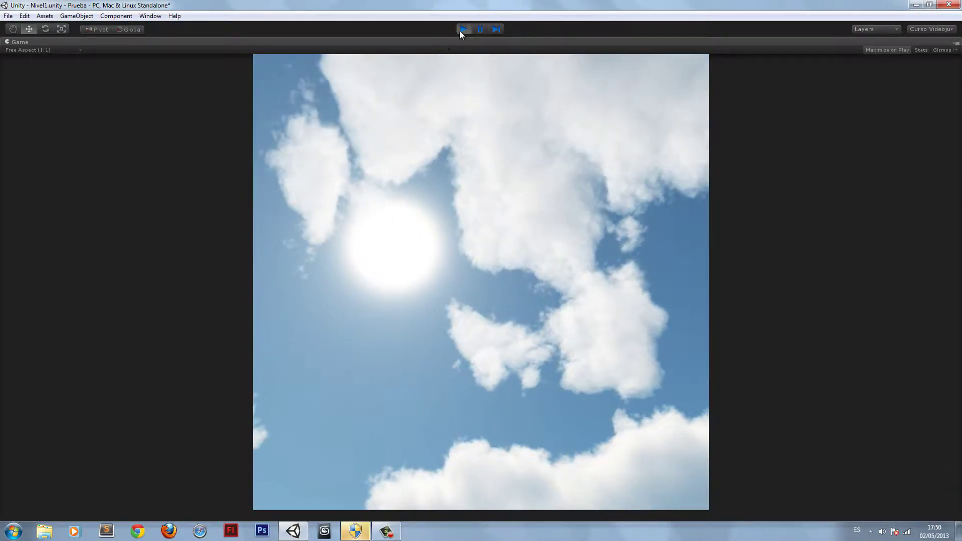
pyautogui.click(461, 29)
# Replace the daytime water plane with Nighttime Simple Water in the channel at about X 1109.87, Y 7.61, Z 1026.88.
pyautogui.click(307, 278)
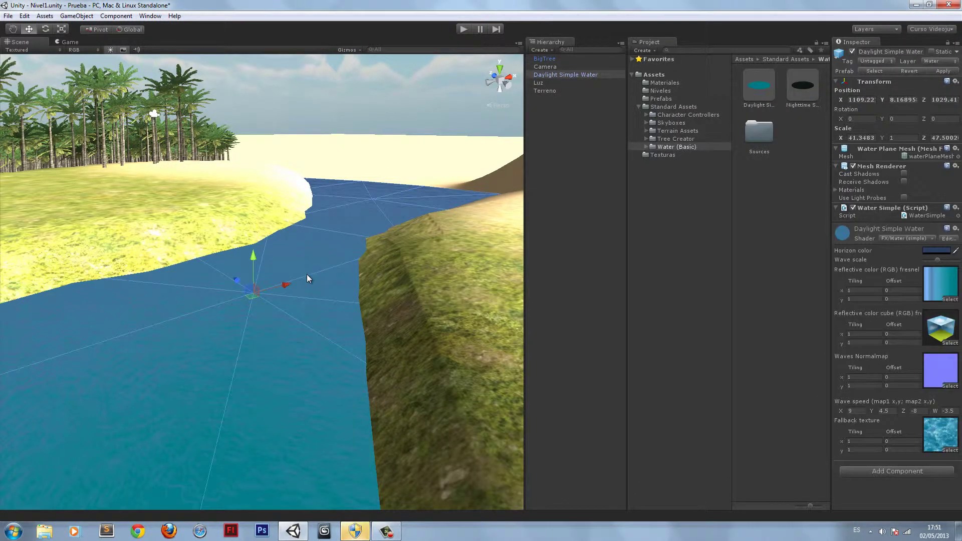
pyautogui.press('Delete')
pyautogui.moveTo(801, 87); pyautogui.dragTo(309, 275)
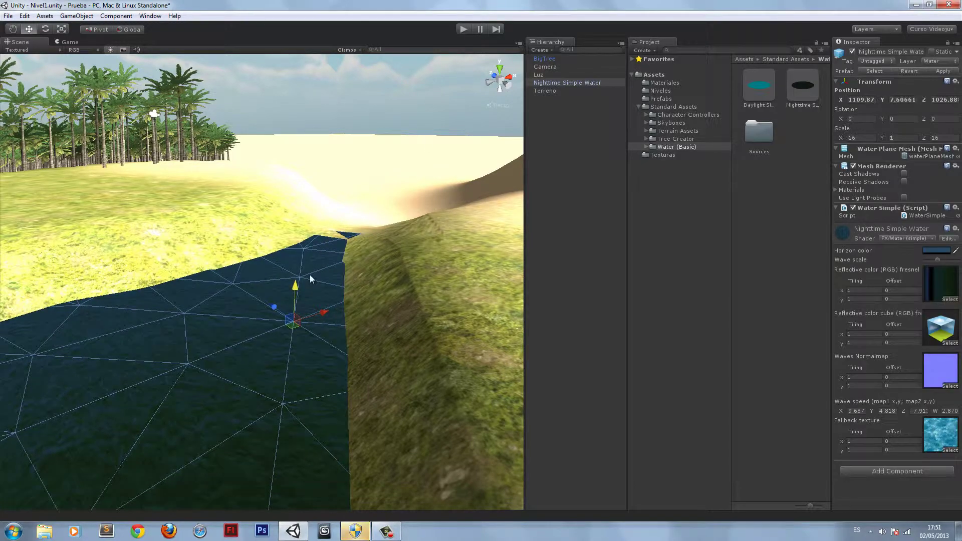
# Play-test the scene to view the nighttime water in the channel, and stop the game.
pyautogui.click(459, 28)
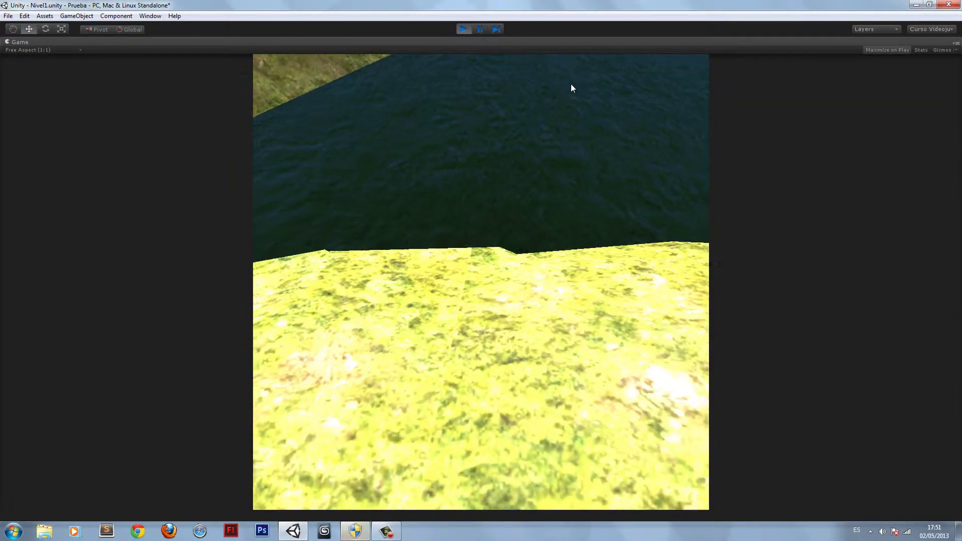
pyautogui.press('w')
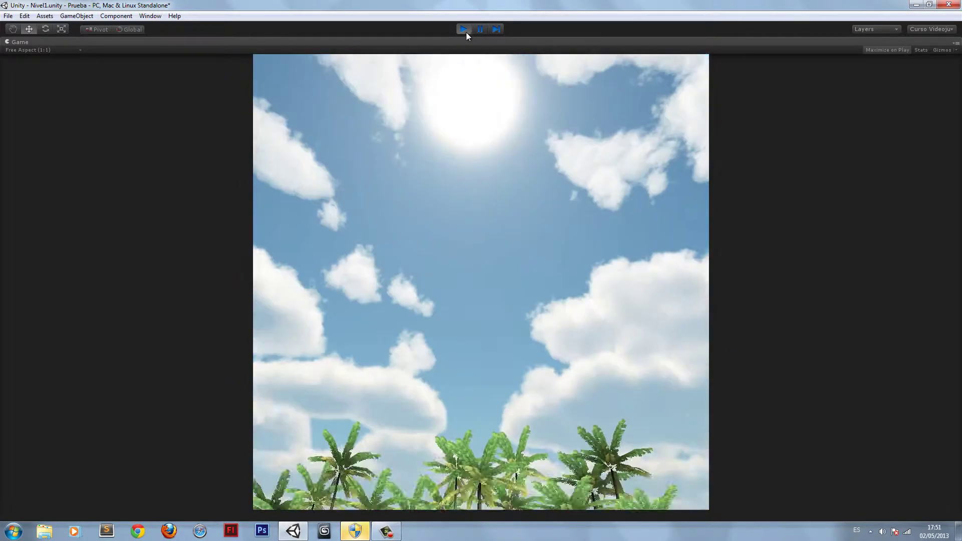
pyautogui.click(466, 32)
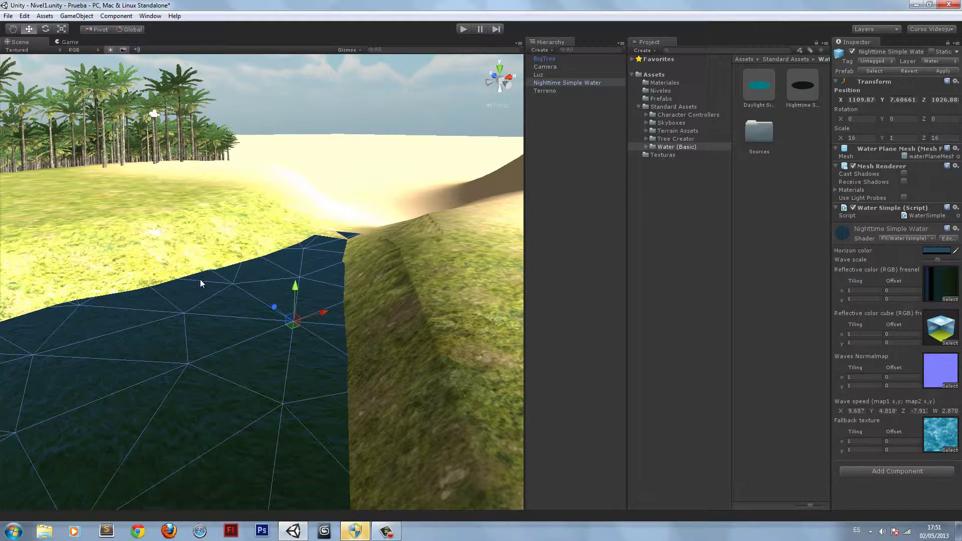
# Delete the nighttime water plane and import the complete Water (Pro Only) package.
pyautogui.press('Delete')
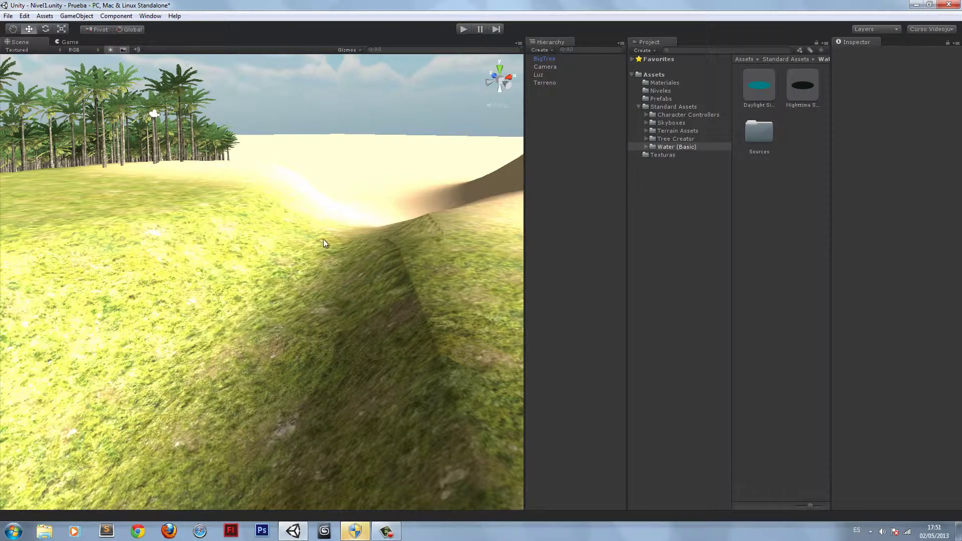
pyautogui.click(45, 16)
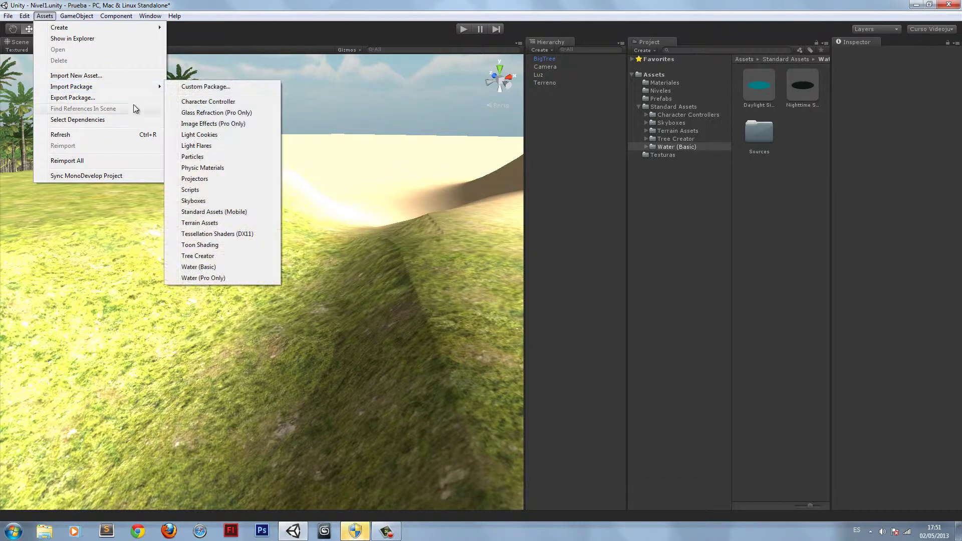
pyautogui.click(221, 276)
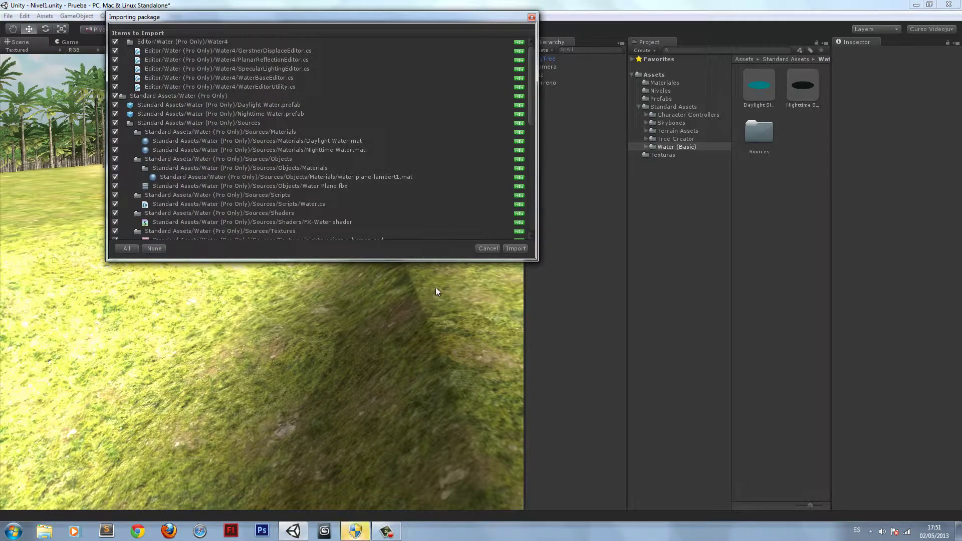
pyautogui.click(516, 248)
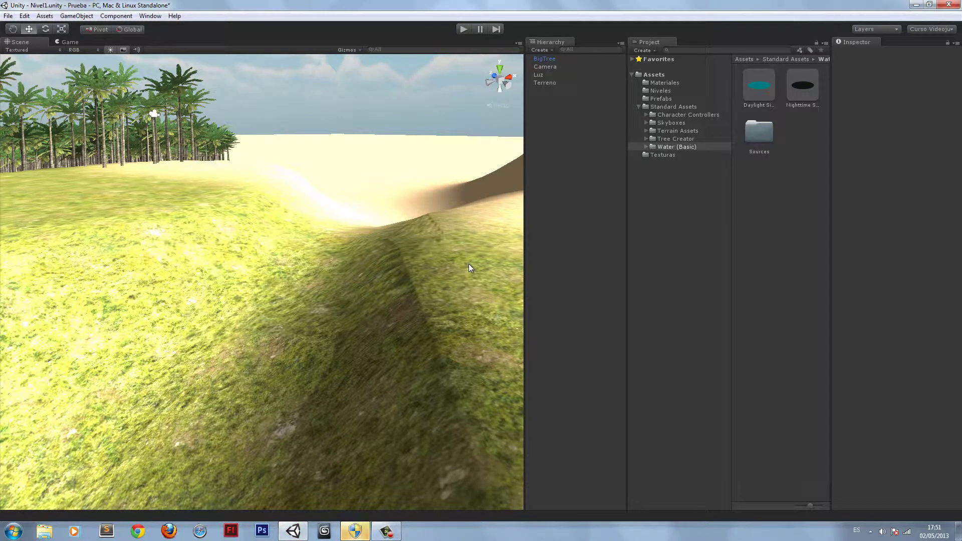
# Place the Daylight Water prefab from Water (Pro Only) in the channel at about X 1107.6, Y 8.26, Z 1022.07.
pyautogui.click(686, 163)
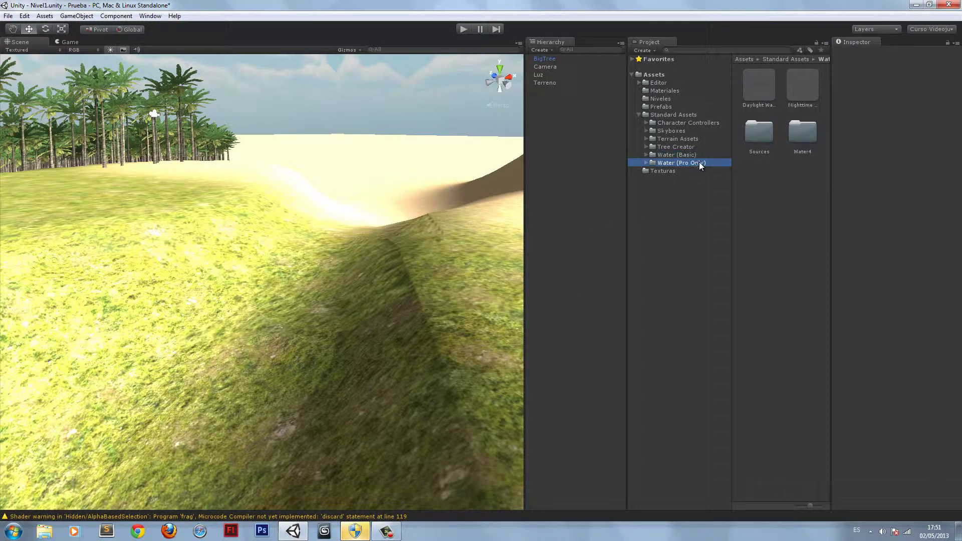
pyautogui.click(762, 92)
pyautogui.moveTo(762, 91); pyautogui.dragTo(328, 362)
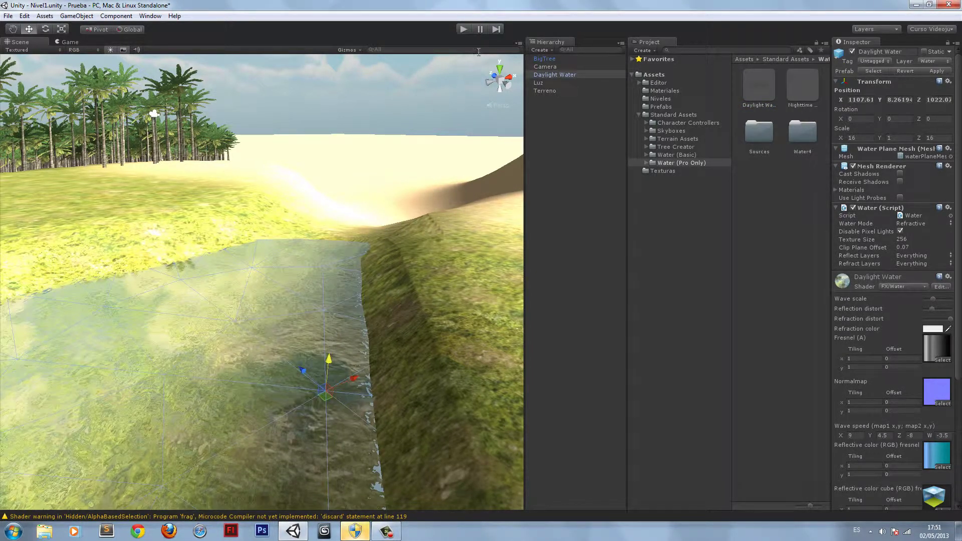
# Play-test the scene to view the Pro daylight water in the channel, and stop the game.
pyautogui.click(465, 29)
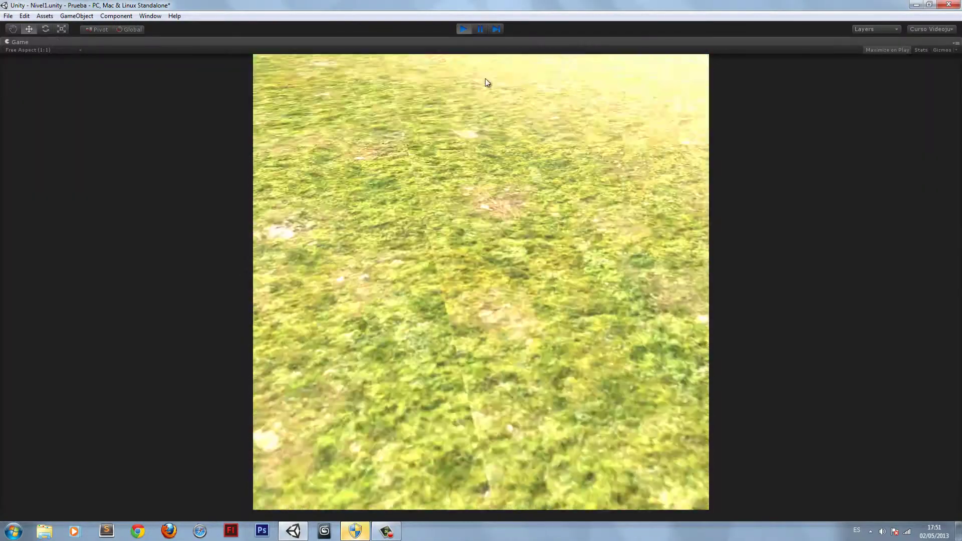
pyautogui.press('w')
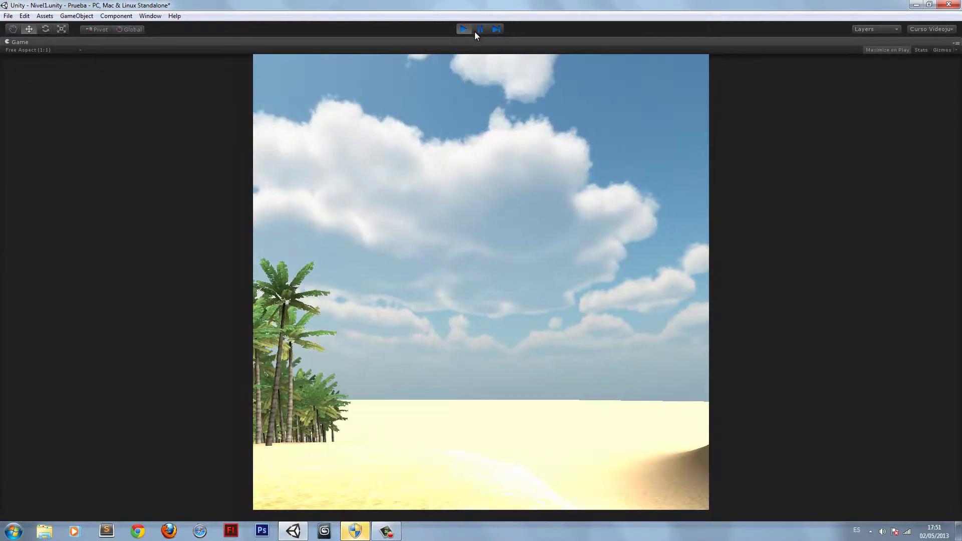
pyautogui.click(464, 29)
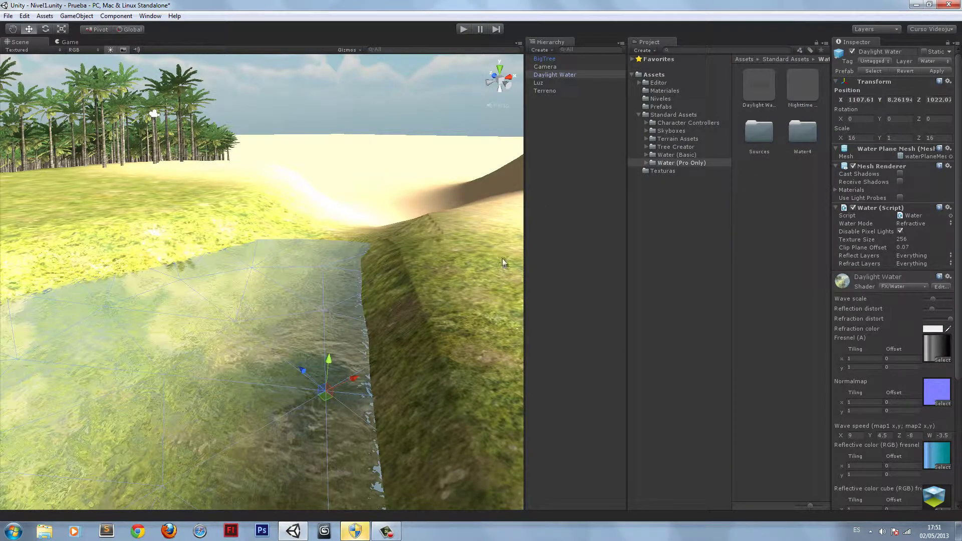
# Replace the daylight water with the Nighttime Water prefab in the channel at about X 1110, Y 6.69, Z 1028, and play-test it.
pyautogui.press('Delete')
pyautogui.click(797, 94)
pyautogui.moveTo(404, 287); pyautogui.dragTo(280, 325)
pyautogui.click(464, 29)
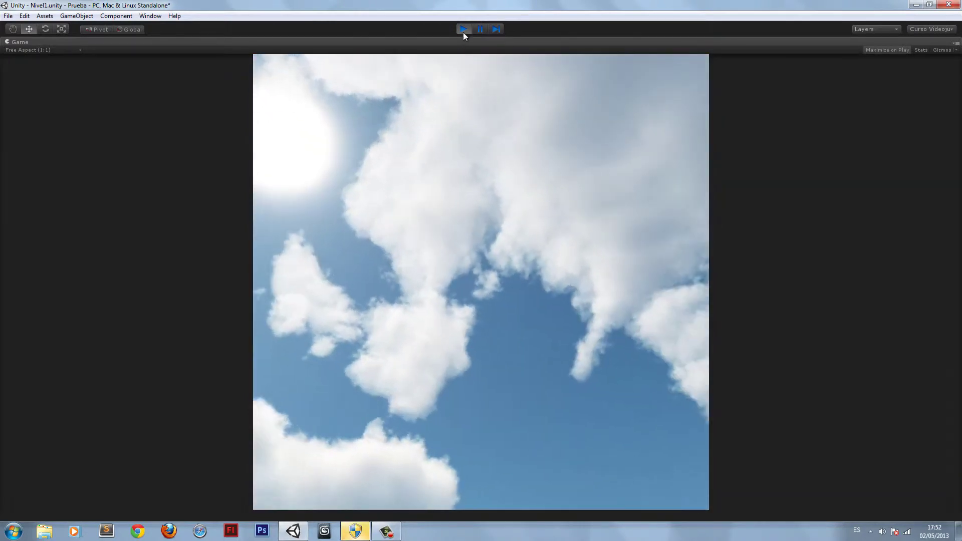
pyautogui.click(464, 30)
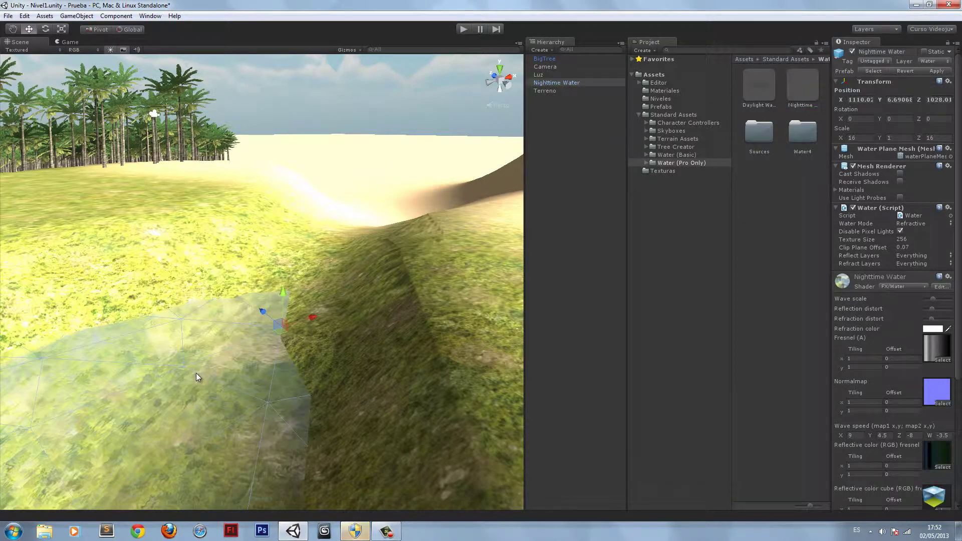
# Put the Daylight Water prefab in place of the nighttime water at about X 1106, Y 8.80, Z 1029.6, and play-test the scene.
pyautogui.moveTo(691, 136); pyautogui.dragTo(216, 304)
pyautogui.click(464, 29)
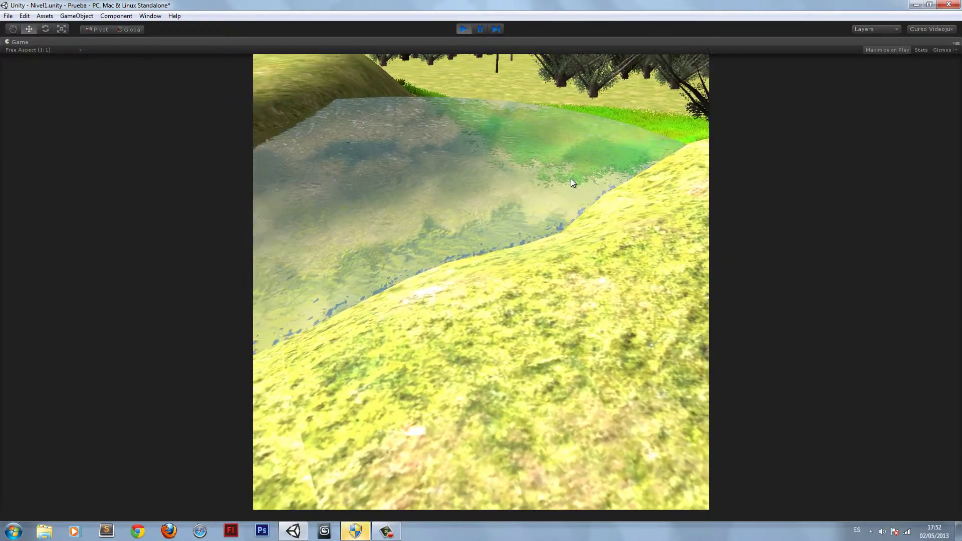
pyautogui.press('w')
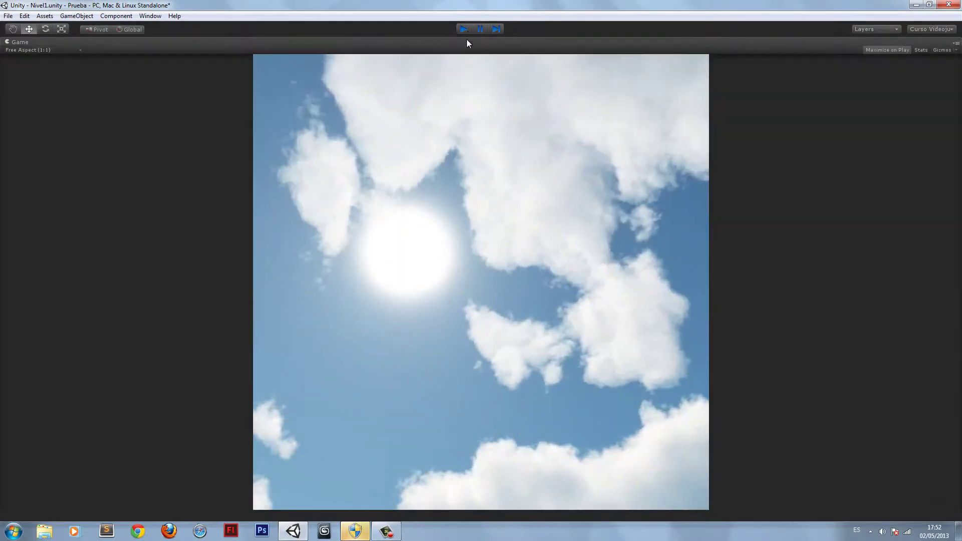
pyautogui.click(464, 29)
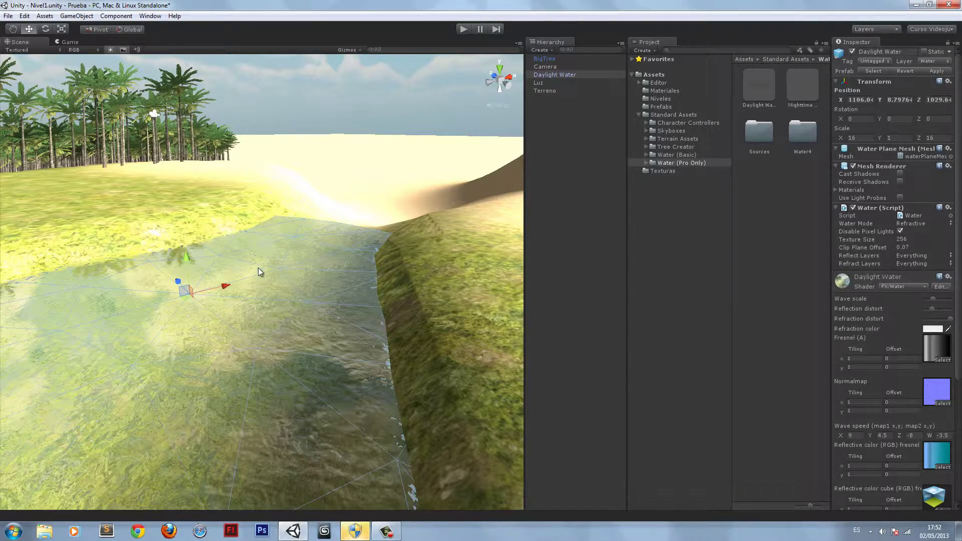
# Create a cube on the grassy bank beside the river at about X 1117.13, Y 12.18, Z 1019.57.
pyautogui.moveTo(258, 268); pyautogui.dragTo(282, 235, button='middle')
pyautogui.scroll(-5, 281, 235)
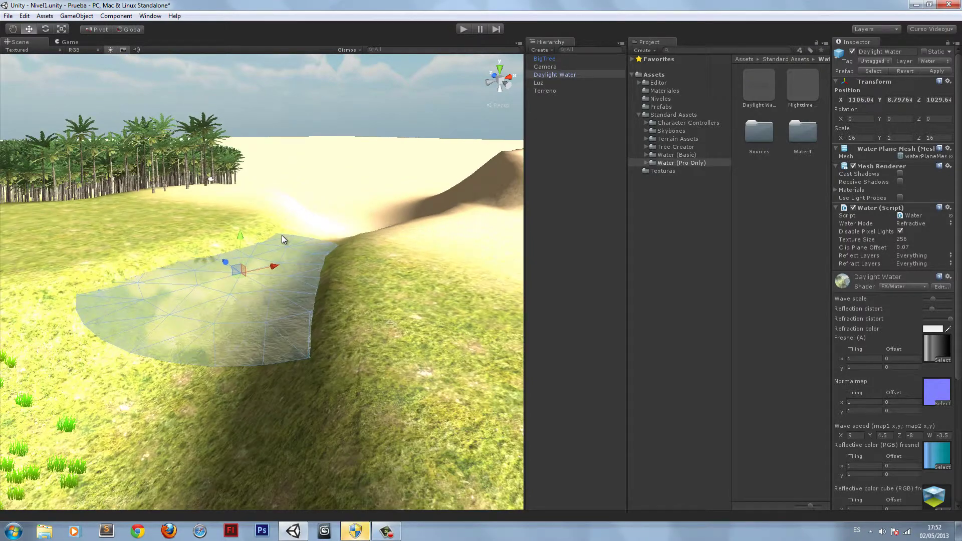
pyautogui.scroll(4, 281, 236)
pyautogui.moveTo(391, 202); pyautogui.dragTo(260, 278, button='middle')
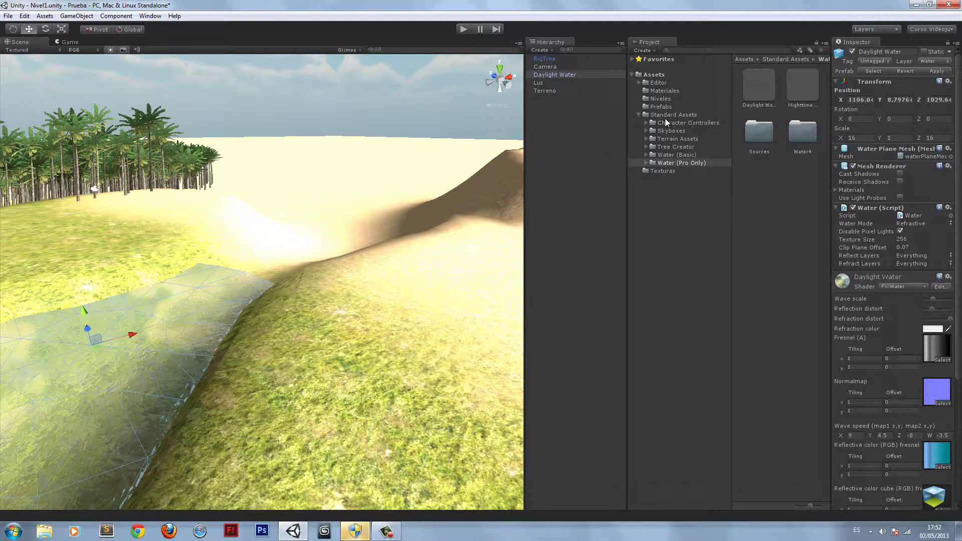
pyautogui.click(638, 114)
pyautogui.click(76, 15)
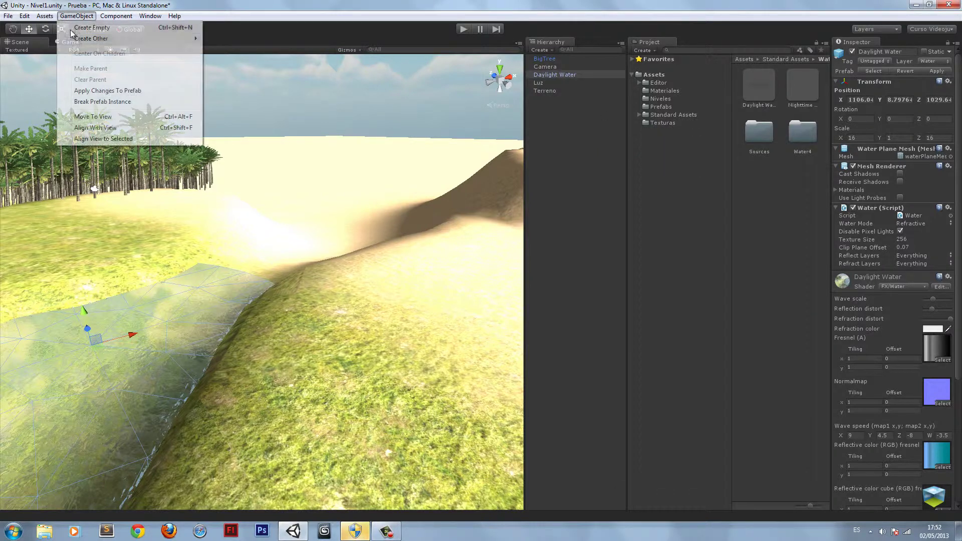
pyautogui.moveTo(80, 38)
pyautogui.click(228, 146)
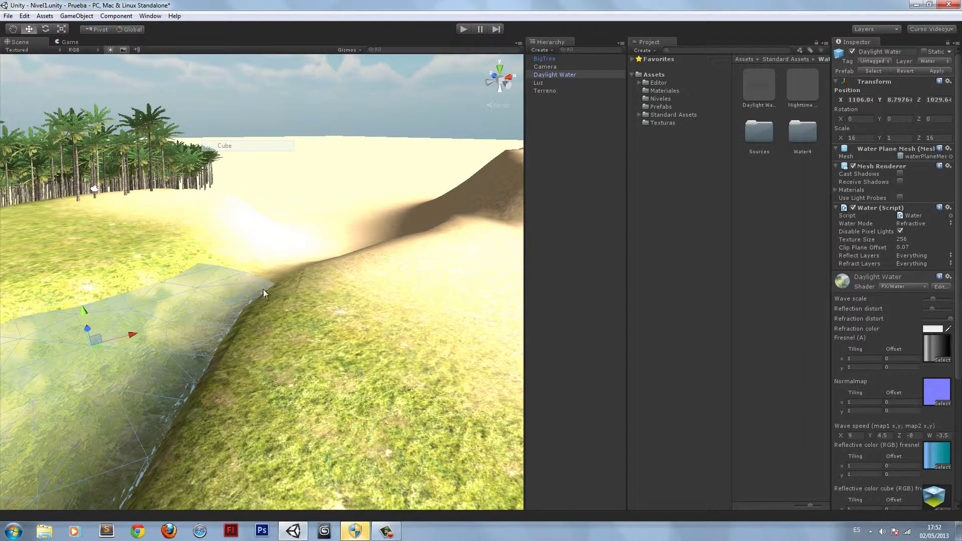
pyautogui.moveTo(258, 274); pyautogui.dragTo(320, 319)
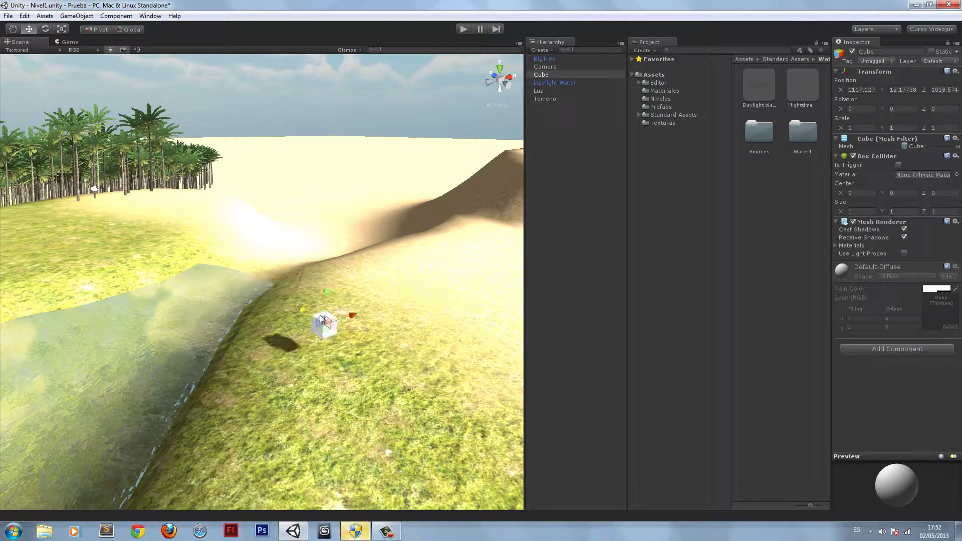
# Apply the textura2 texture from the Texturas folder to the cube.
pyautogui.click(660, 122)
pyautogui.click(774, 98)
pyautogui.moveTo(792, 82); pyautogui.dragTo(329, 325)
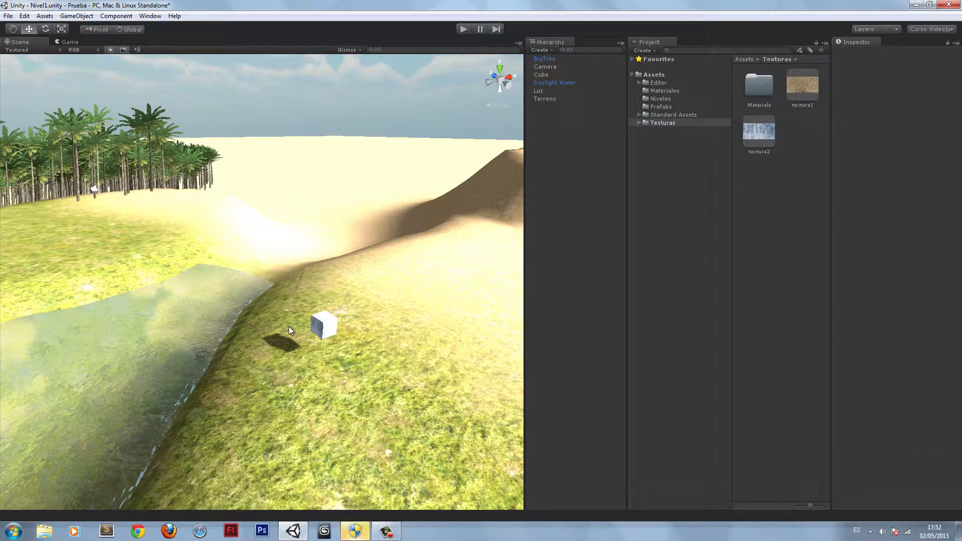
# Focus on the cube and lower it onto the riverbank to about Y 10.77.
pyautogui.click(543, 76)
pyautogui.doubleClick(543, 75)
pyautogui.scroll(-5, 193, 248)
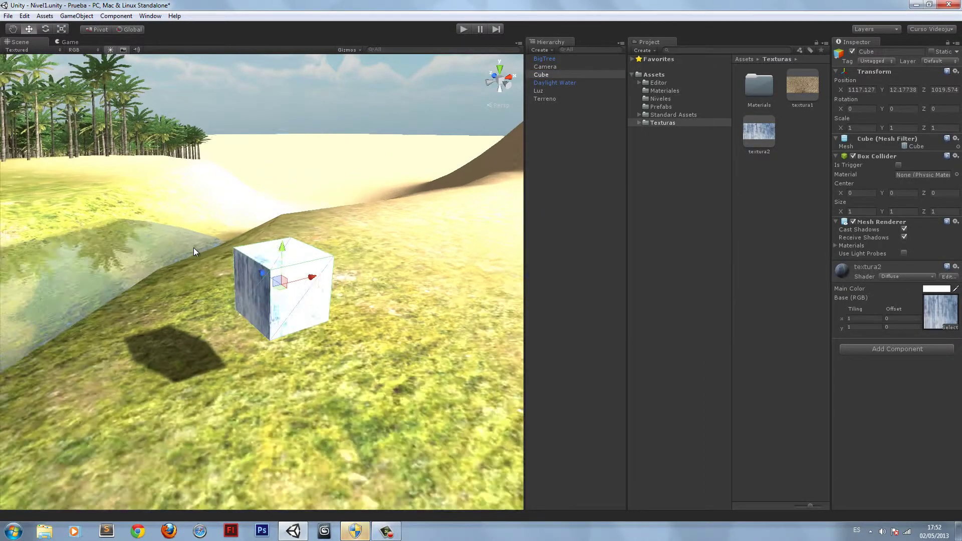
pyautogui.scroll(-3, 202, 258)
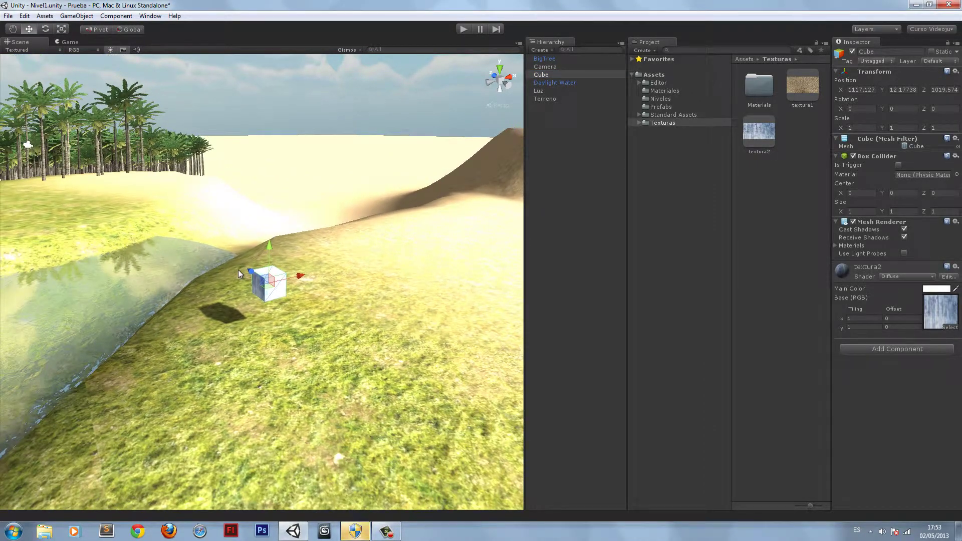
pyautogui.moveTo(267, 245); pyautogui.dragTo(267, 276)
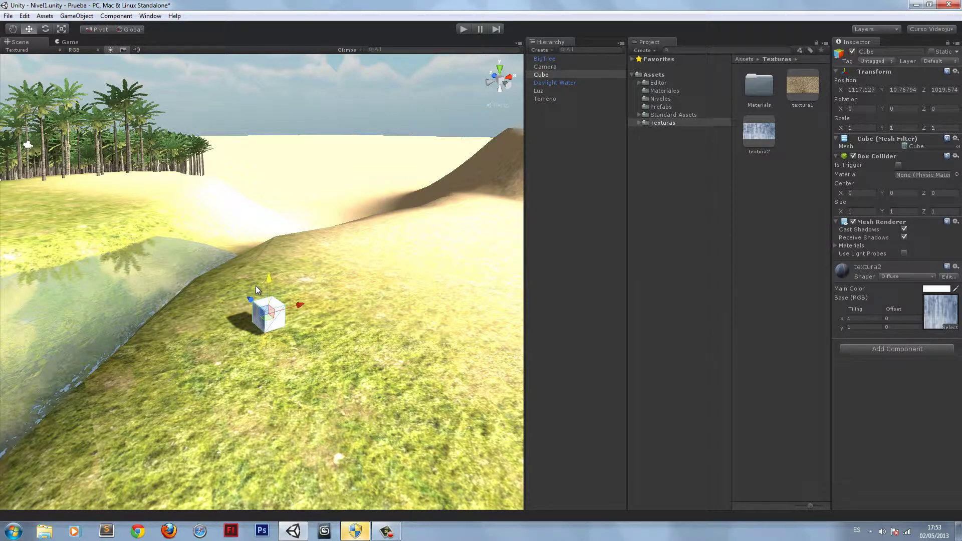
# Open the Animation window for the selected cube and widen it to show about two minutes of timeline marks.
pyautogui.click(150, 15)
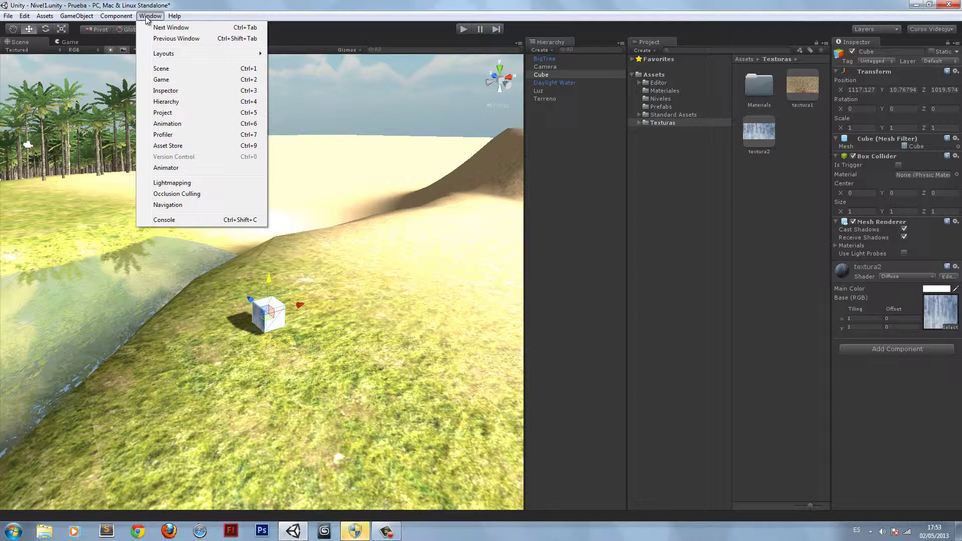
pyautogui.click(338, 2)
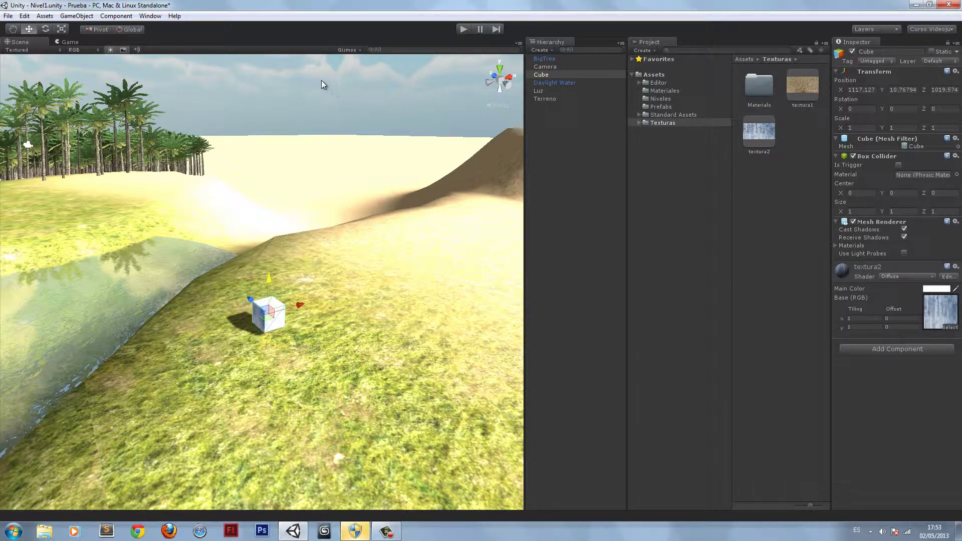
pyautogui.click(150, 15)
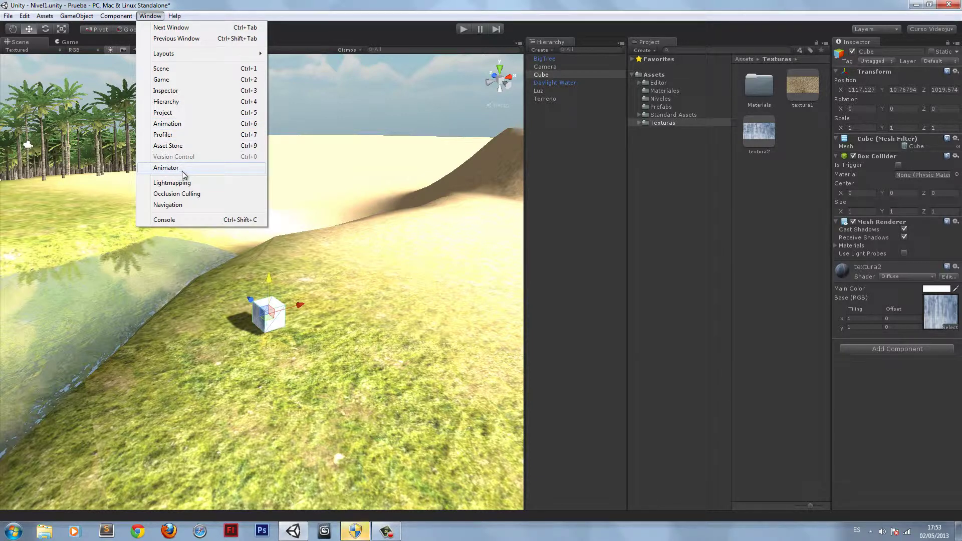
pyautogui.click(209, 125)
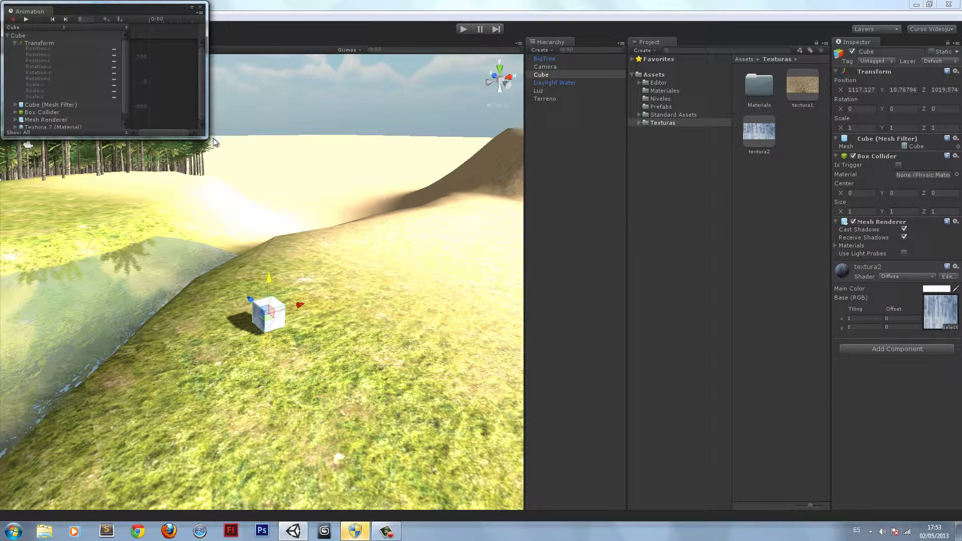
pyautogui.moveTo(207, 136); pyautogui.dragTo(895, 166)
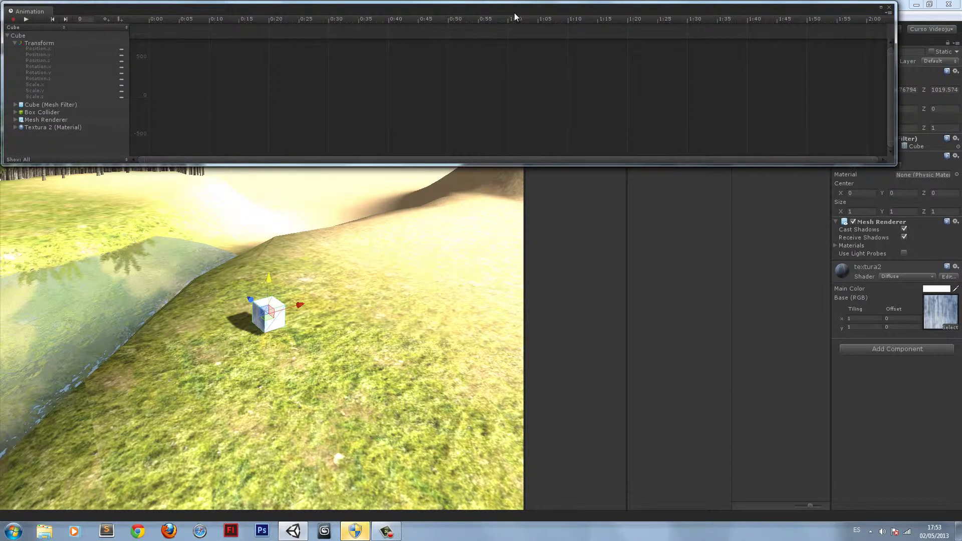
# Reposition the Animation window above the cube so its properties, timeline and the cube all stay in view.
pyautogui.moveTo(514, 13); pyautogui.dragTo(531, 40)
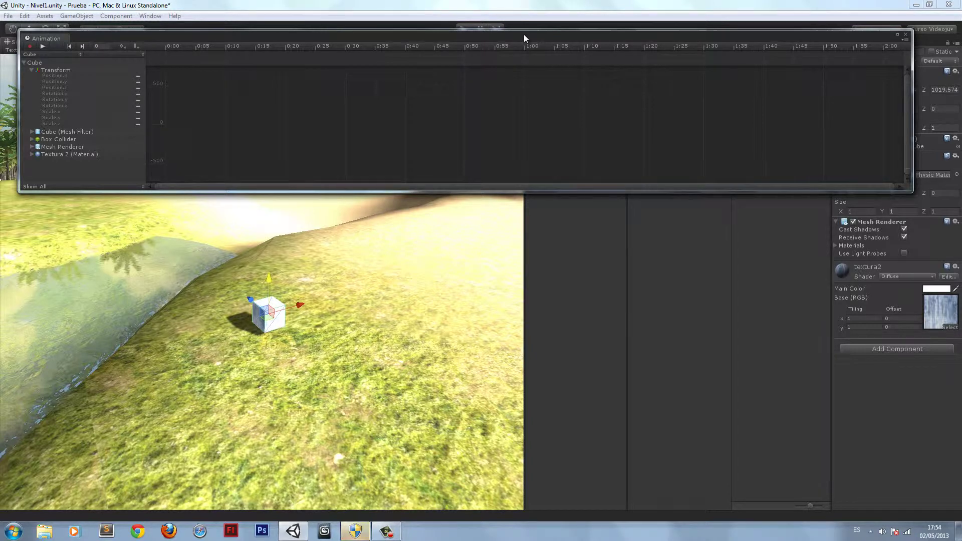
pyautogui.moveTo(524, 34); pyautogui.dragTo(631, 16)
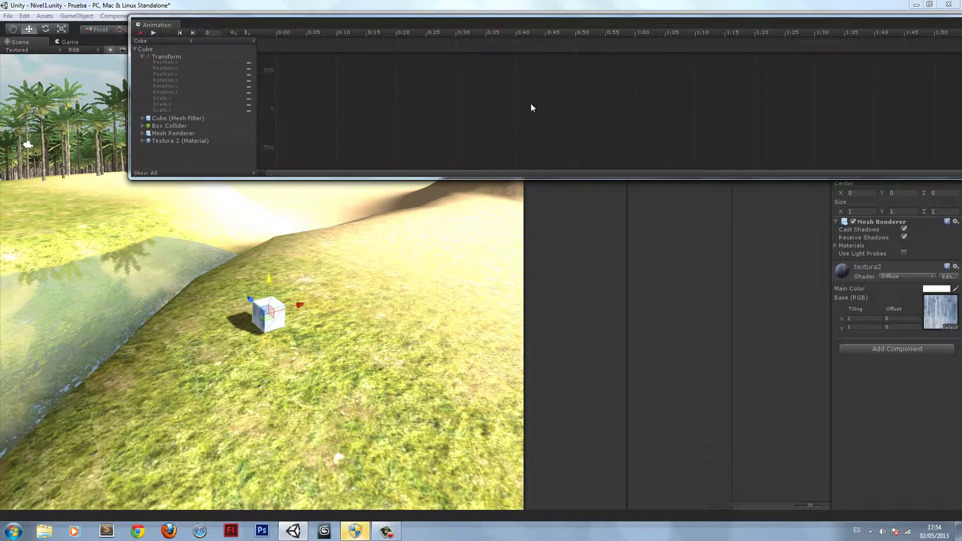
pyautogui.click(271, 311)
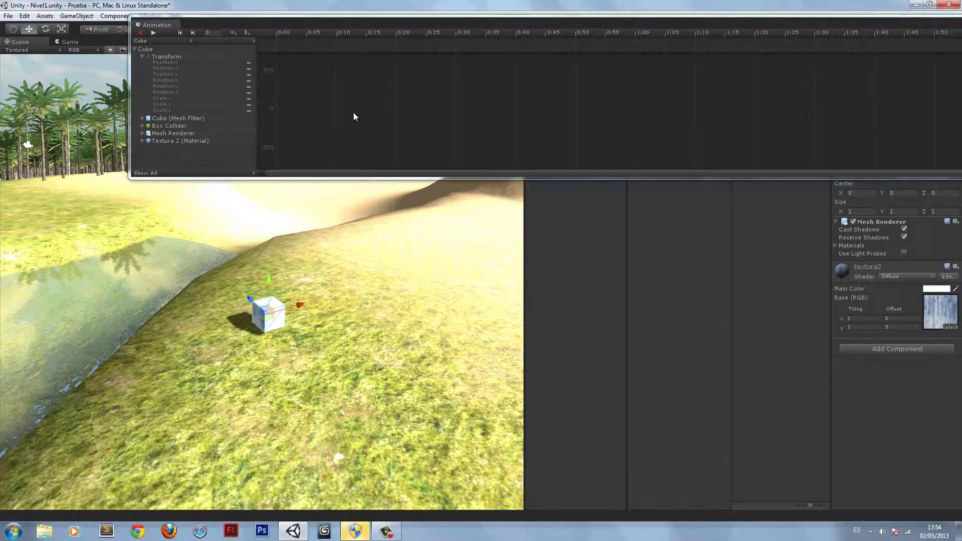
pyautogui.click(332, 25)
pyautogui.moveTo(332, 22); pyautogui.dragTo(278, 23)
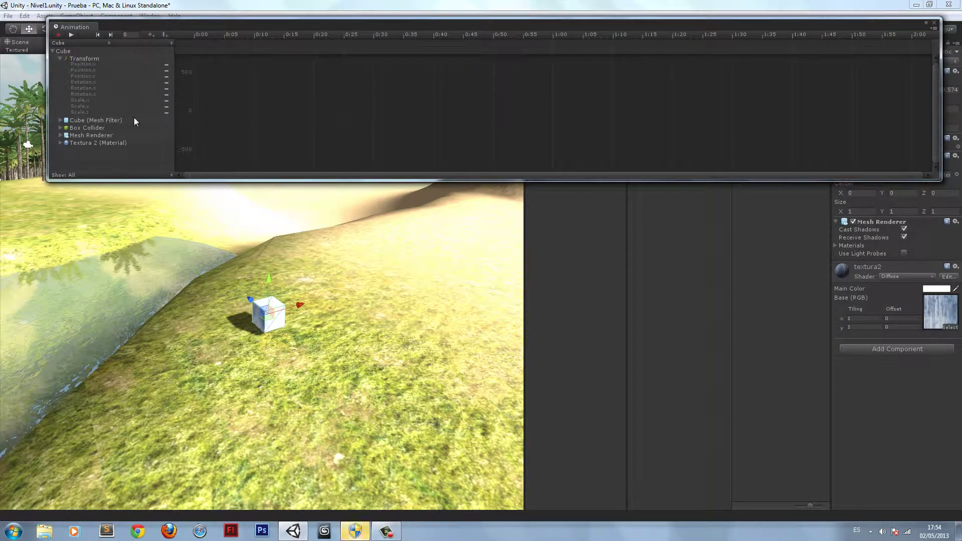
# Start recording a new animation clip for the cube and create a folder named aNIMACIONES in Assets for saving it.
pyautogui.click(57, 35)
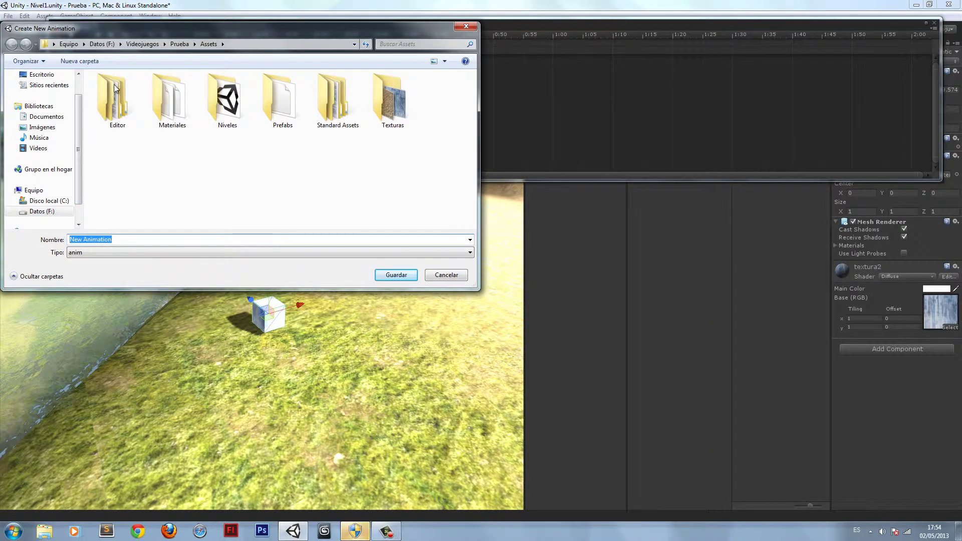
pyautogui.moveTo(116, 29); pyautogui.dragTo(170, 38)
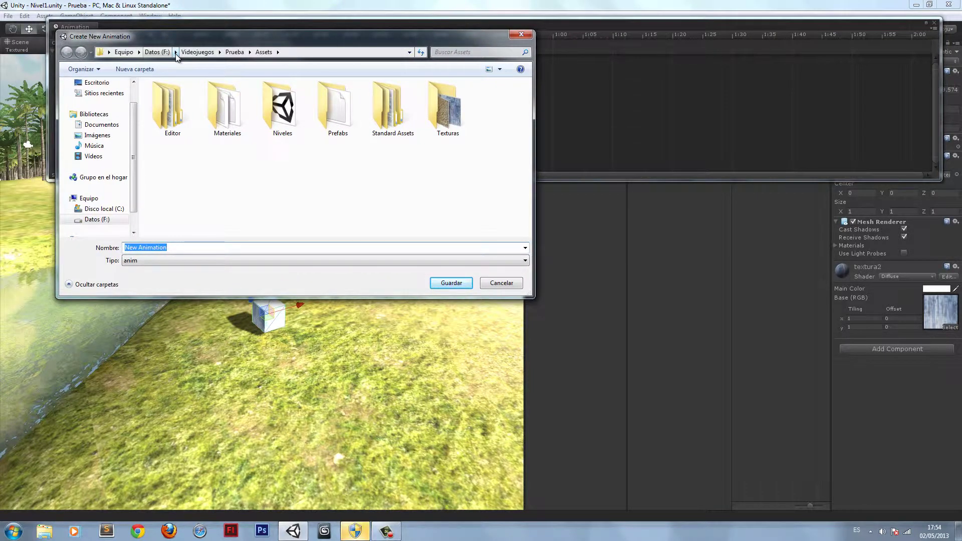
pyautogui.rightClick(278, 195)
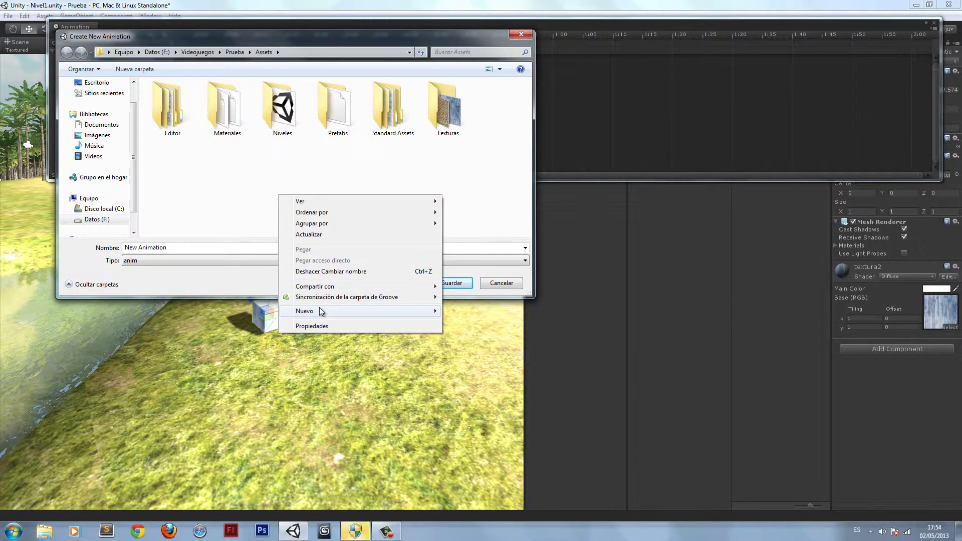
pyautogui.moveTo(320, 311)
pyautogui.click(458, 311)
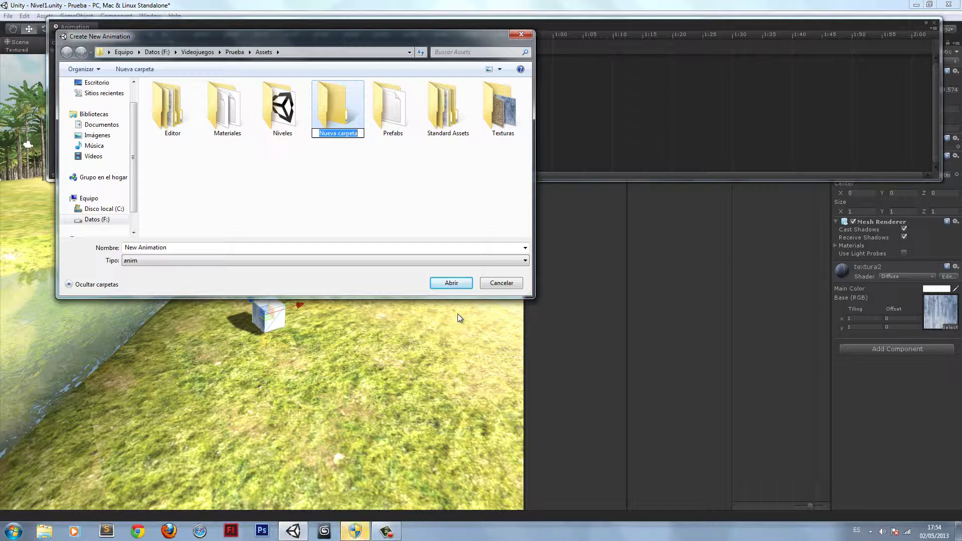
pyautogui.write('IMACIONES')
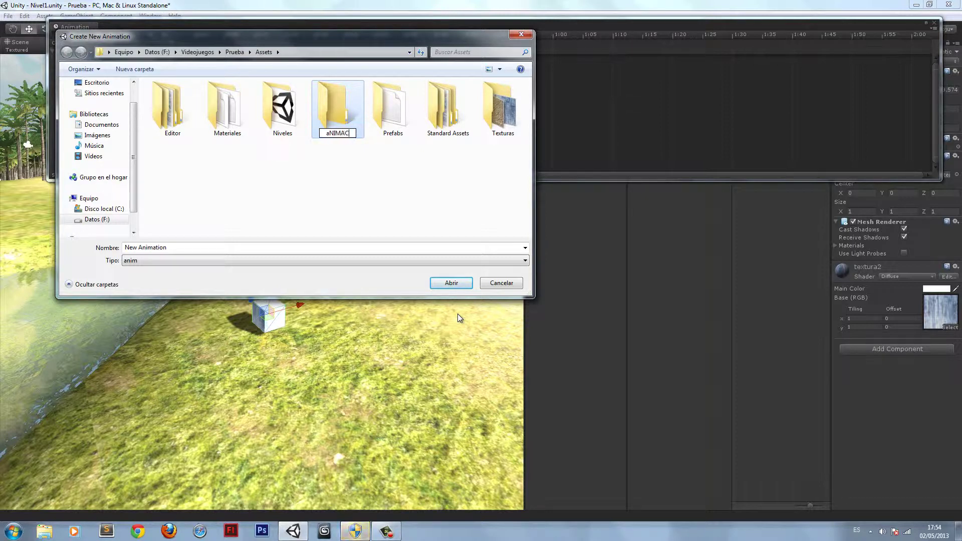
pyautogui.press('Return')
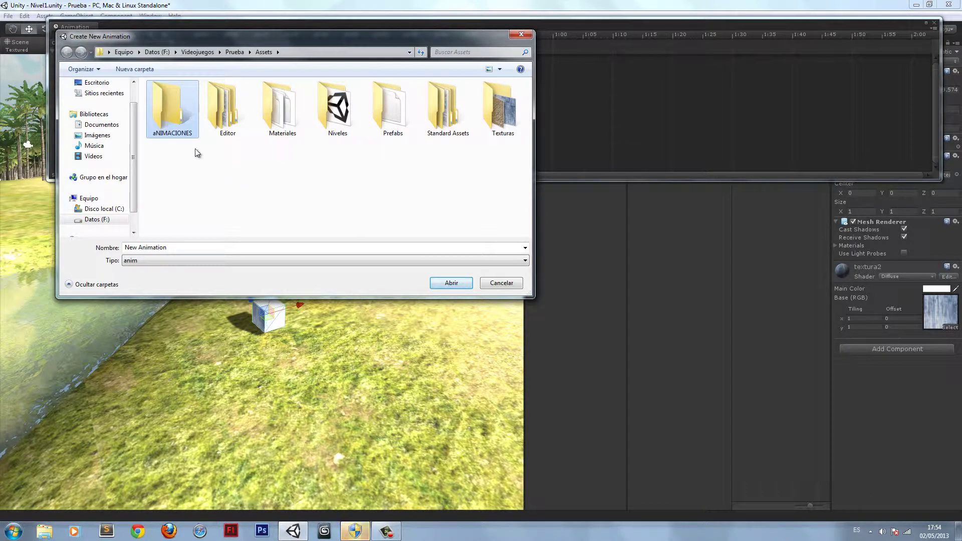
# Rename the new folder Animaciones and open it as the save location.
pyautogui.click(173, 134)
pyautogui.write('Ani')
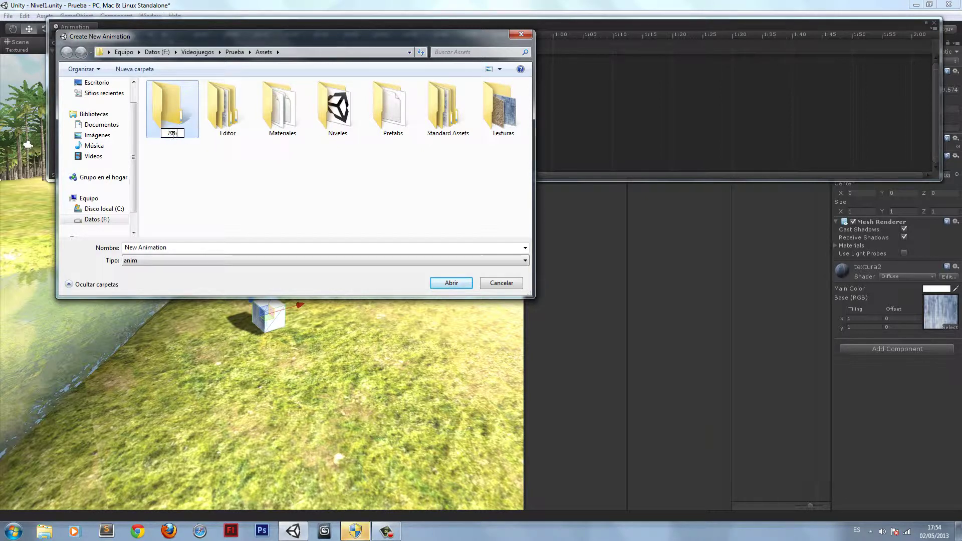
pyautogui.write('maciones')
pyautogui.press('Return')
pyautogui.press('Return')
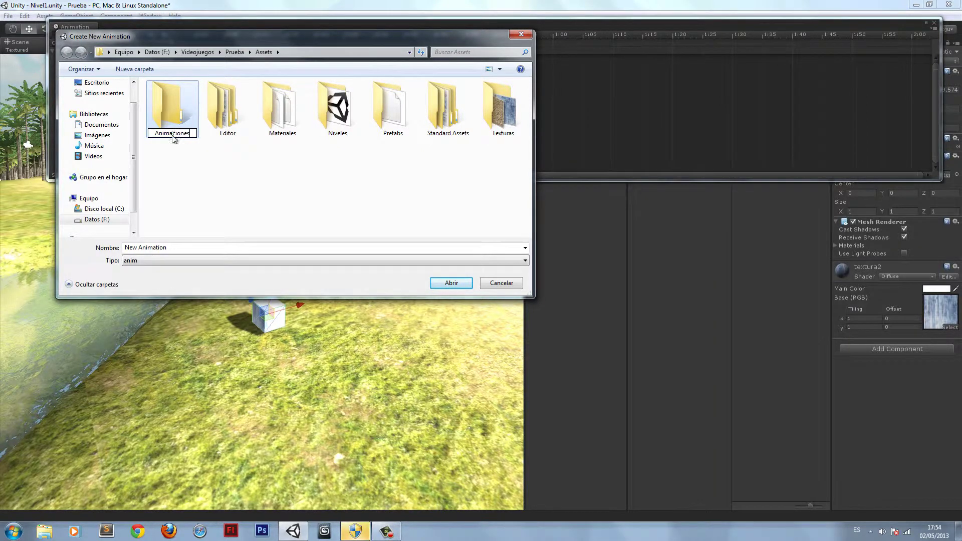
# Save the new clip in the Animaciones folder under the name animacion1.
pyautogui.write('animacion')
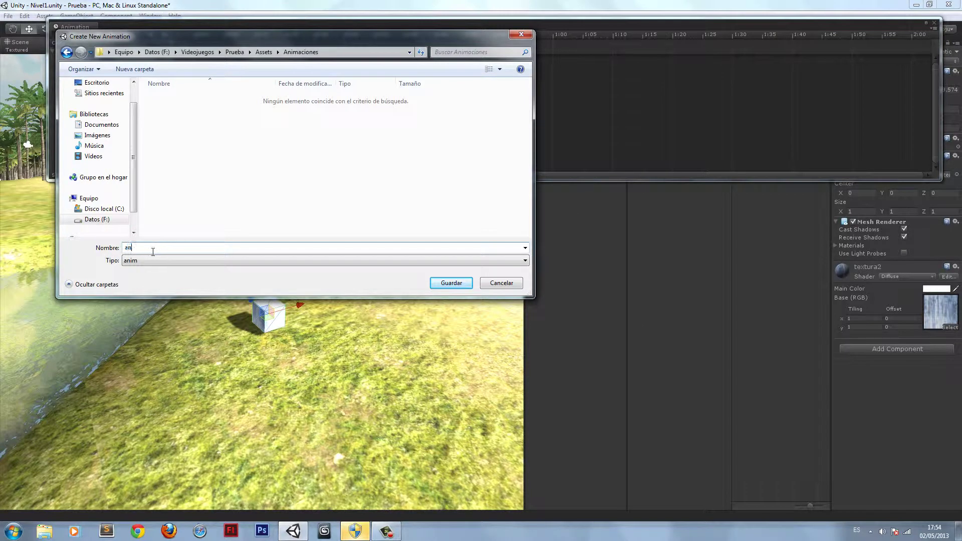
pyautogui.press('Return')
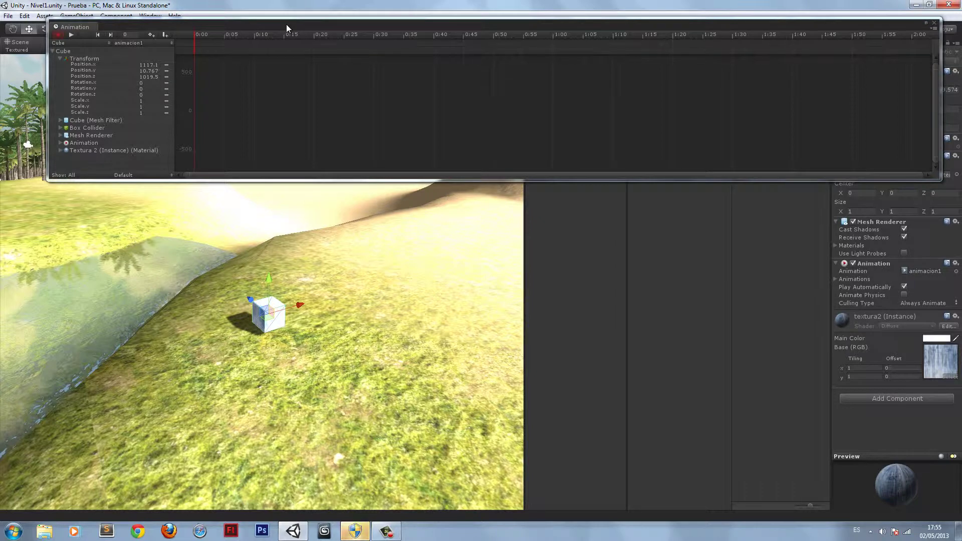
# Add a keyframe at 0:00 for all the cube's Transform properties: position, rotation and scale.
pyautogui.moveTo(286, 24); pyautogui.dragTo(257, 22)
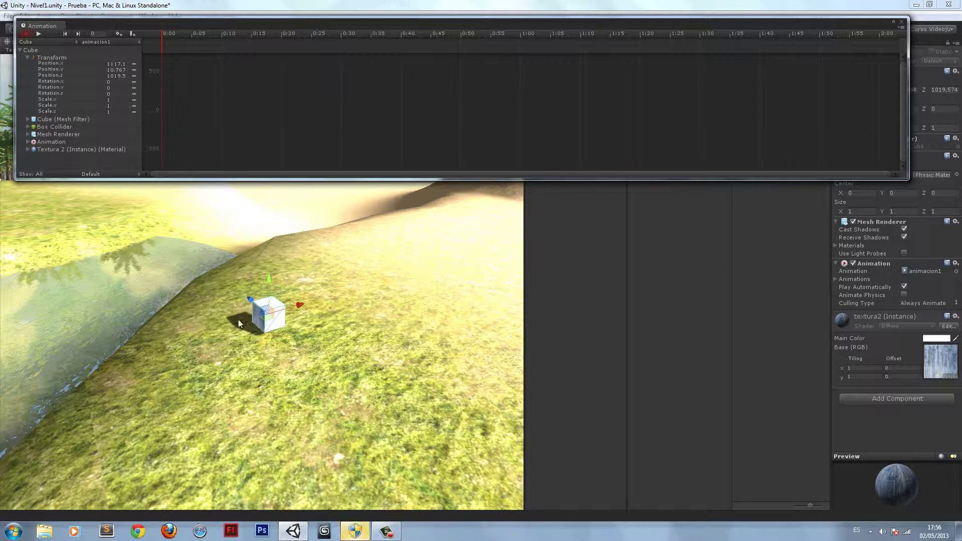
pyautogui.click(52, 59)
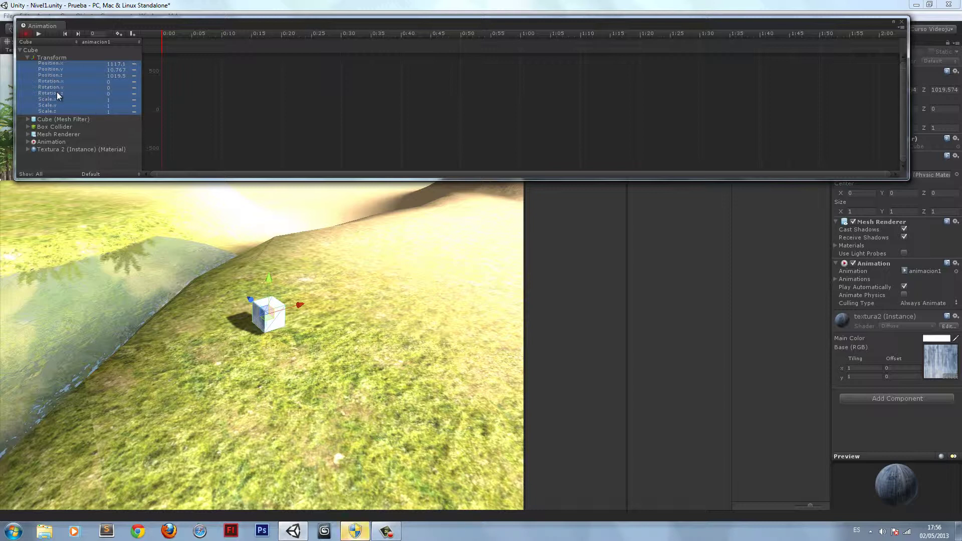
pyautogui.click(118, 34)
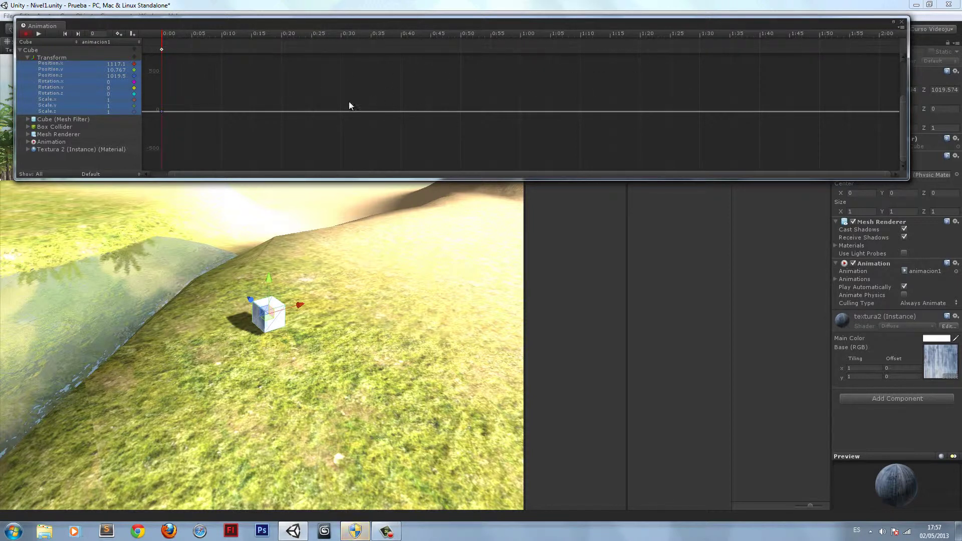
# Add a second keyframe for all the cube's Transform properties at 2:00, frame 120.
pyautogui.scroll(-3, 349, 107)
pyautogui.scroll(-2, 348, 110)
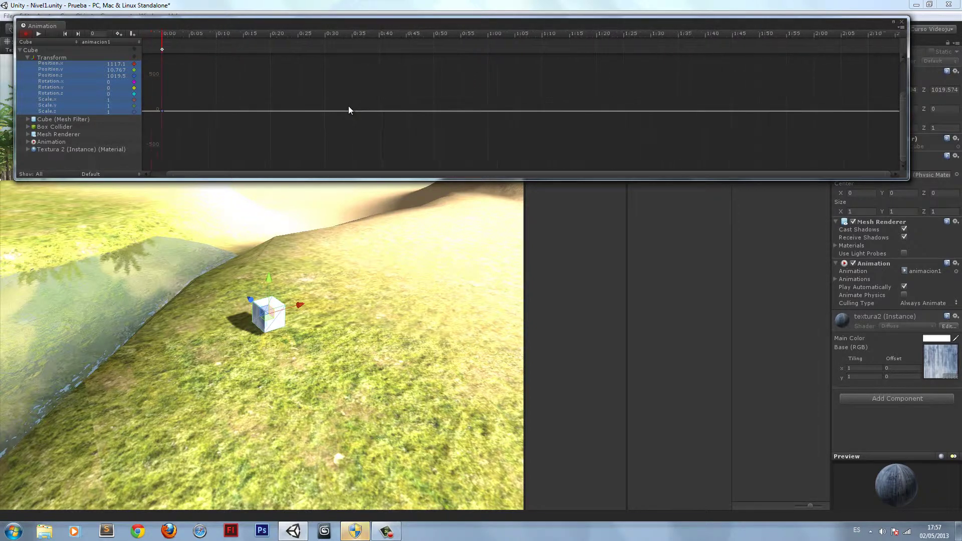
pyautogui.scroll(-3, 349, 109)
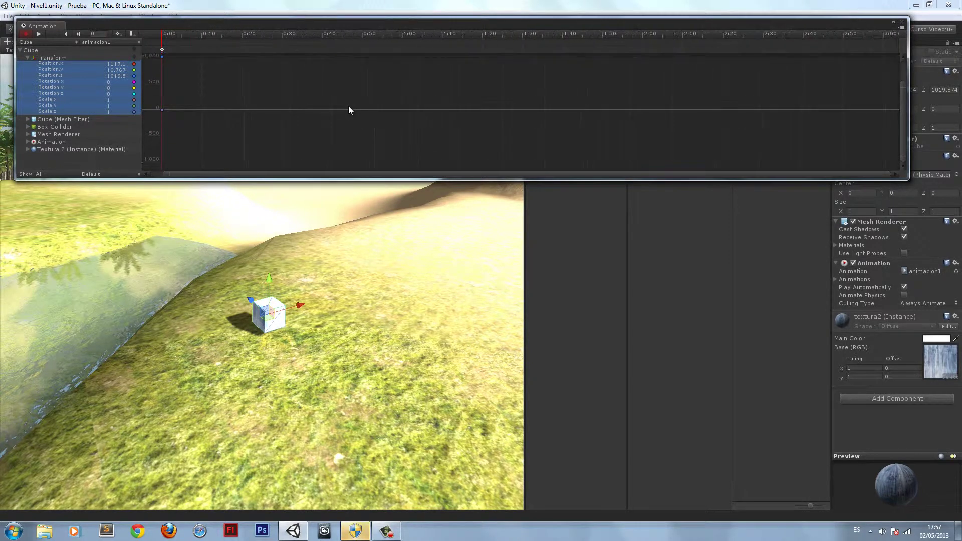
pyautogui.scroll(1, 348, 109)
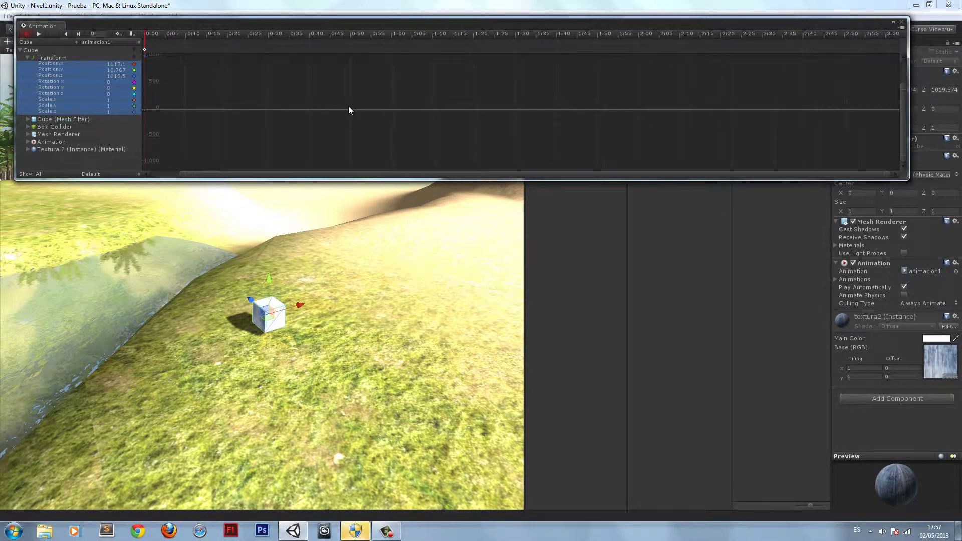
pyautogui.moveTo(321, 175); pyautogui.dragTo(300, 173)
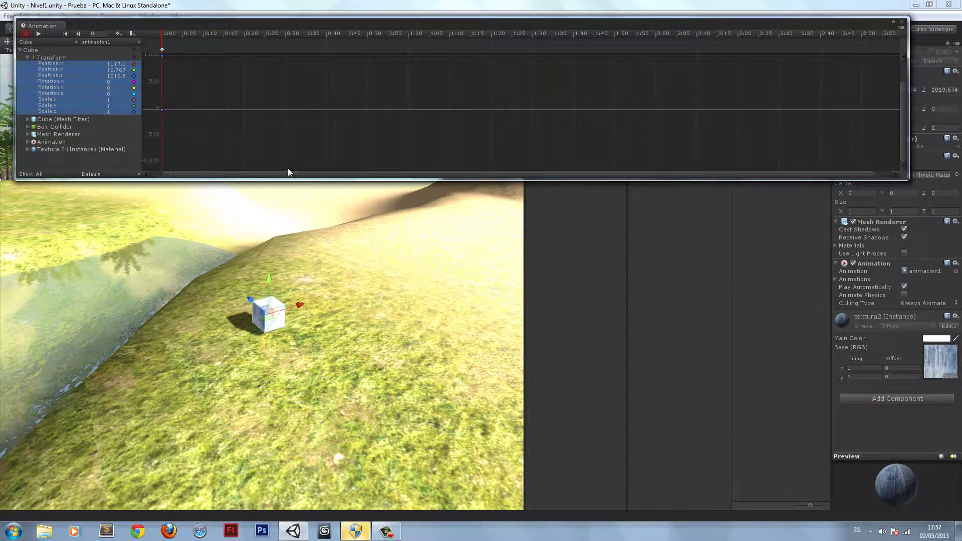
pyautogui.moveTo(299, 33); pyautogui.dragTo(656, 48)
pyautogui.click(119, 34)
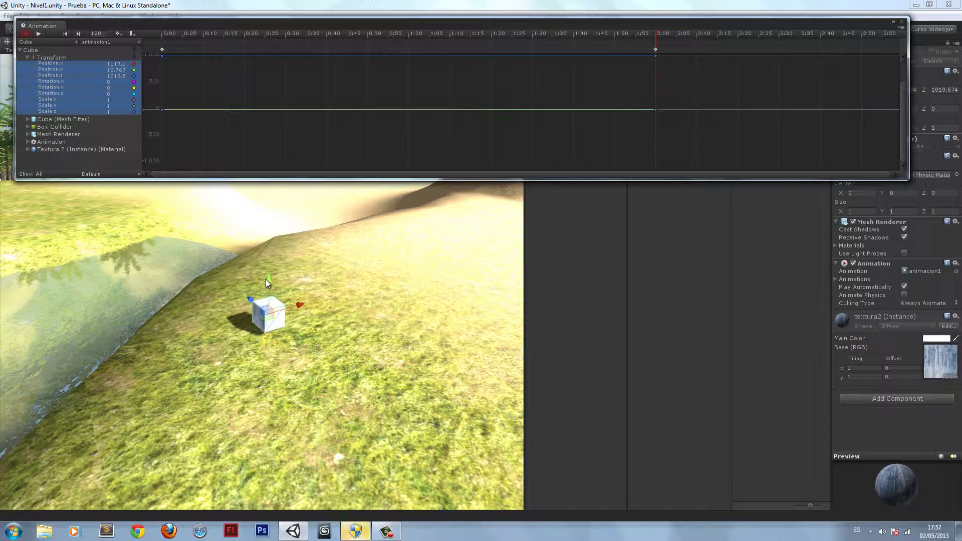
# At frame 120, raise the cube to about Y 13.4, shift it to about X 1118.6 and tilt it about -29.6° around X.
pyautogui.moveTo(269, 279); pyautogui.dragTo(269, 219)
pyautogui.moveTo(298, 251); pyautogui.dragTo(331, 243)
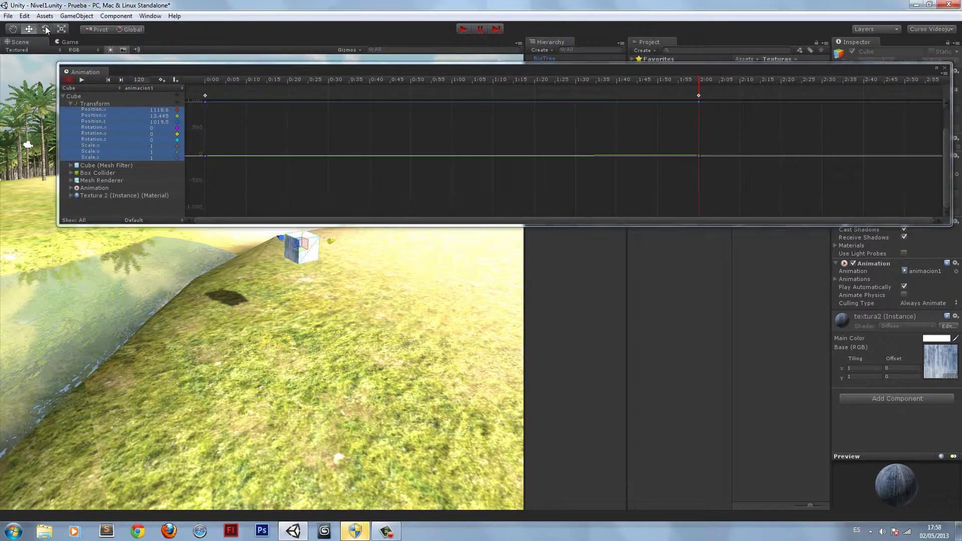
pyautogui.press('e')
pyautogui.moveTo(325, 242); pyautogui.dragTo(335, 280)
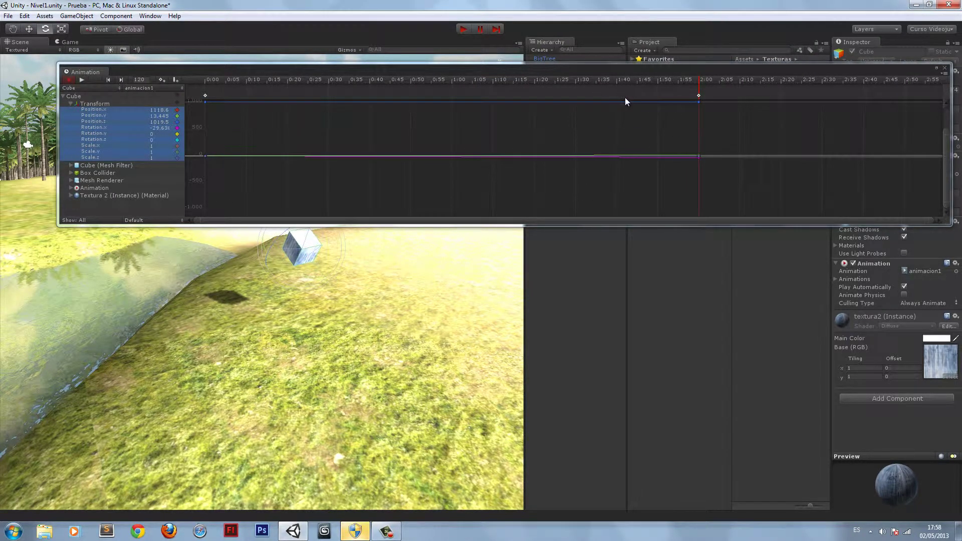
# Scrub the timeline back and forth between 0:00 and 2:00 to preview the cube's movement.
pyautogui.click(690, 81)
pyautogui.moveTo(676, 82); pyautogui.dragTo(383, 119)
pyautogui.moveTo(316, 119); pyautogui.dragTo(699, 110)
pyautogui.moveTo(601, 112); pyautogui.dragTo(189, 120)
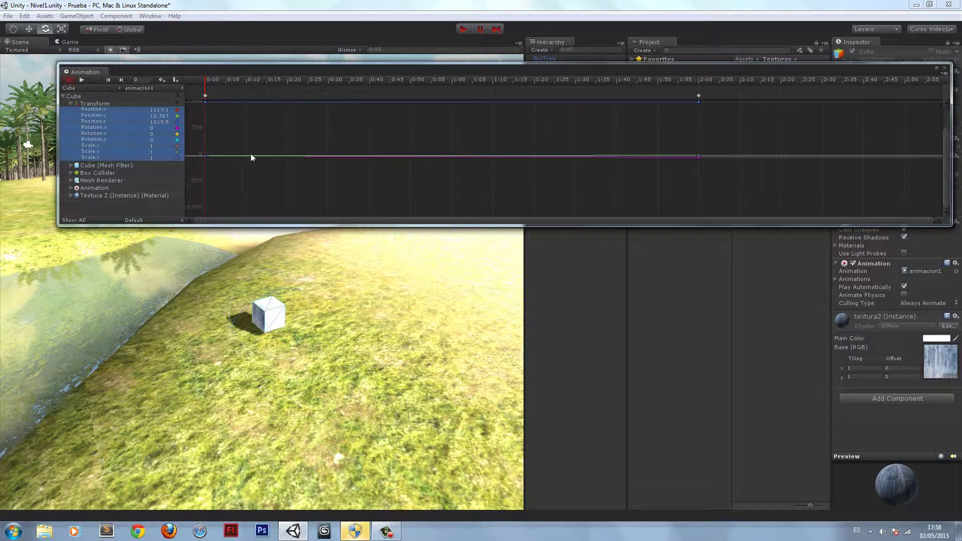
pyautogui.scroll(3, 429, 168)
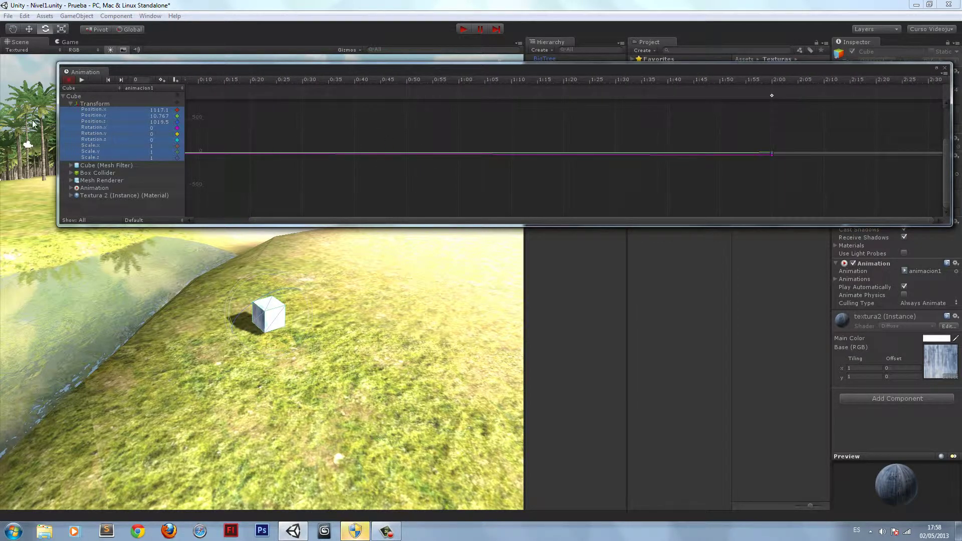
pyautogui.click(151, 134)
pyautogui.moveTo(312, 219); pyautogui.dragTo(251, 218)
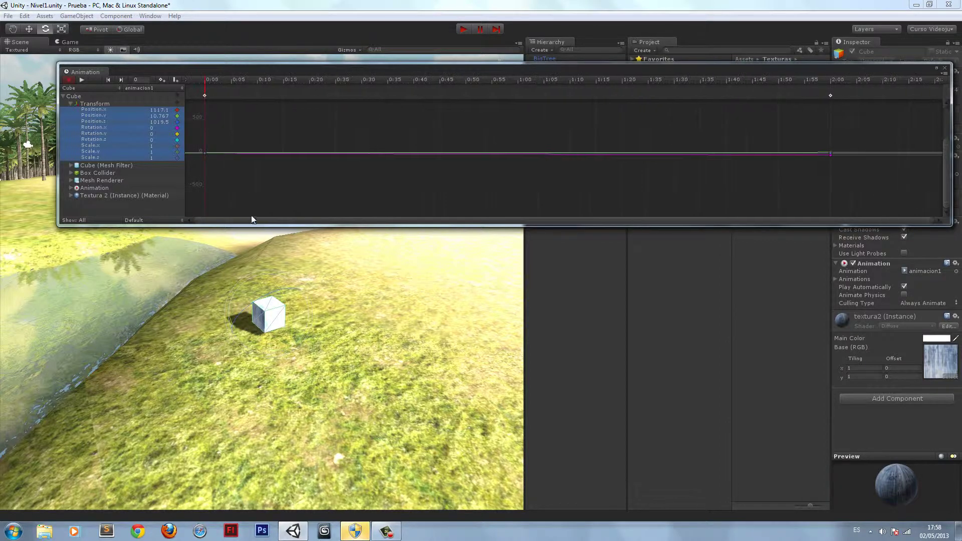
pyautogui.scroll(-5, 254, 204)
pyautogui.scroll(-4, 254, 205)
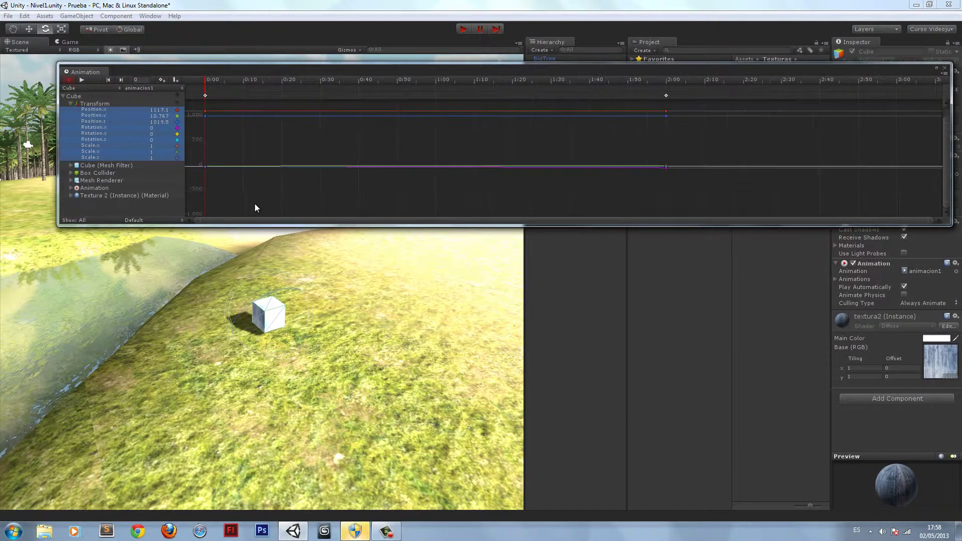
pyautogui.scroll(-1, 252, 186)
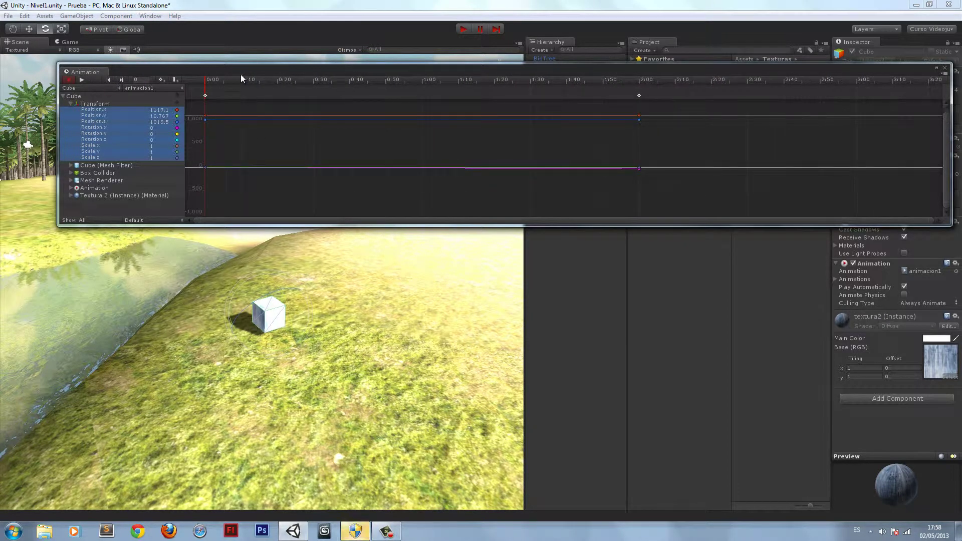
pyautogui.moveTo(241, 74); pyautogui.dragTo(299, 76)
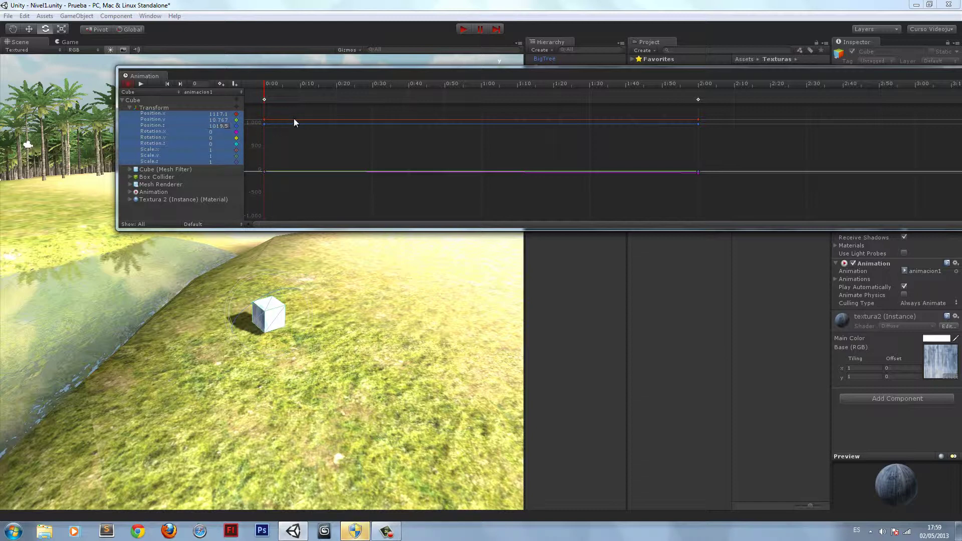
# Scrub to frames 8 and 23, and examine the key options on the position curve and its 2:00 keyframe.
pyautogui.moveTo(294, 118); pyautogui.dragTo(294, 117)
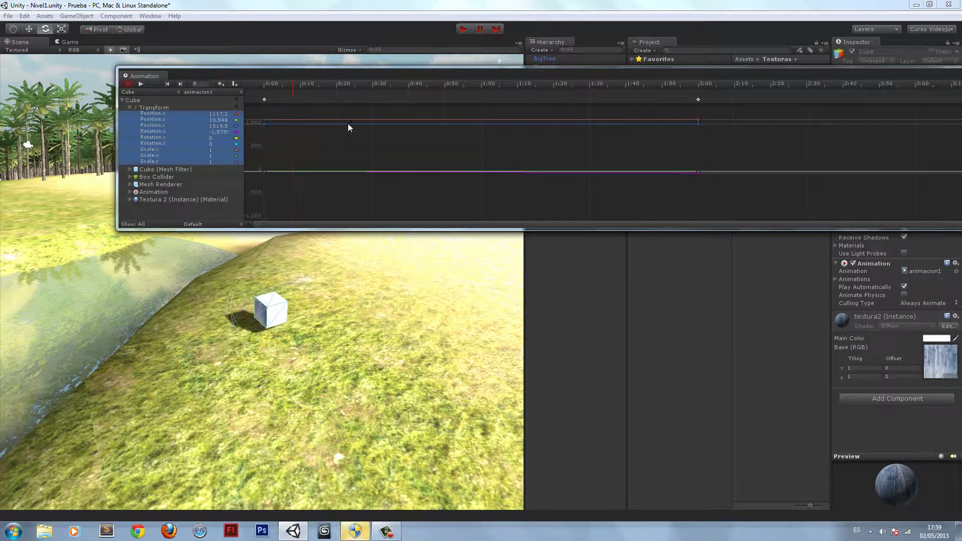
pyautogui.moveTo(349, 124); pyautogui.dragTo(349, 124)
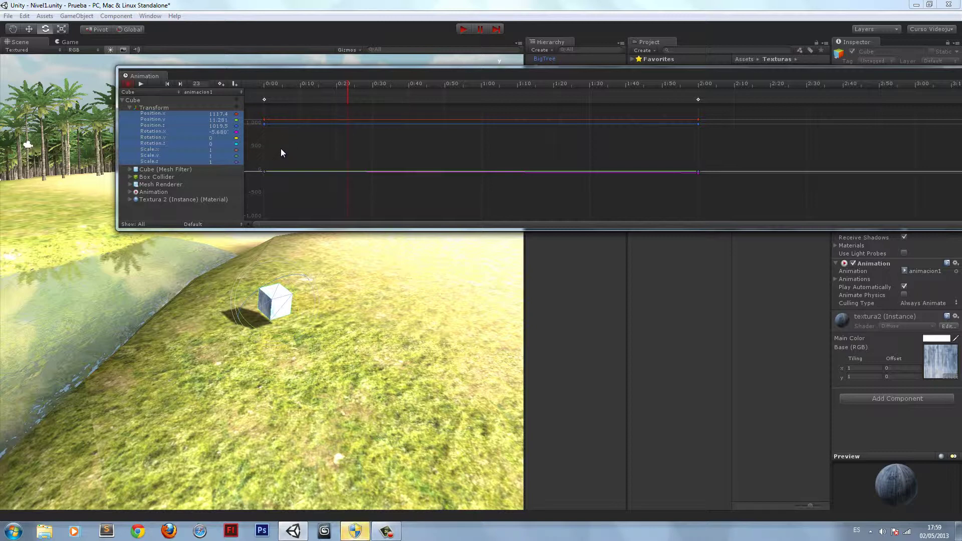
pyautogui.rightClick(279, 119)
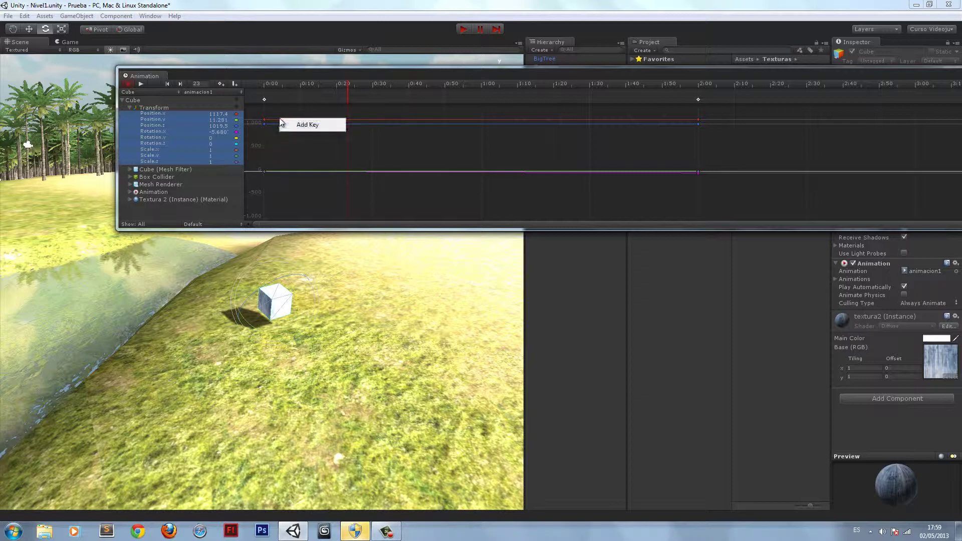
pyautogui.click(700, 121)
pyautogui.rightClick(699, 121)
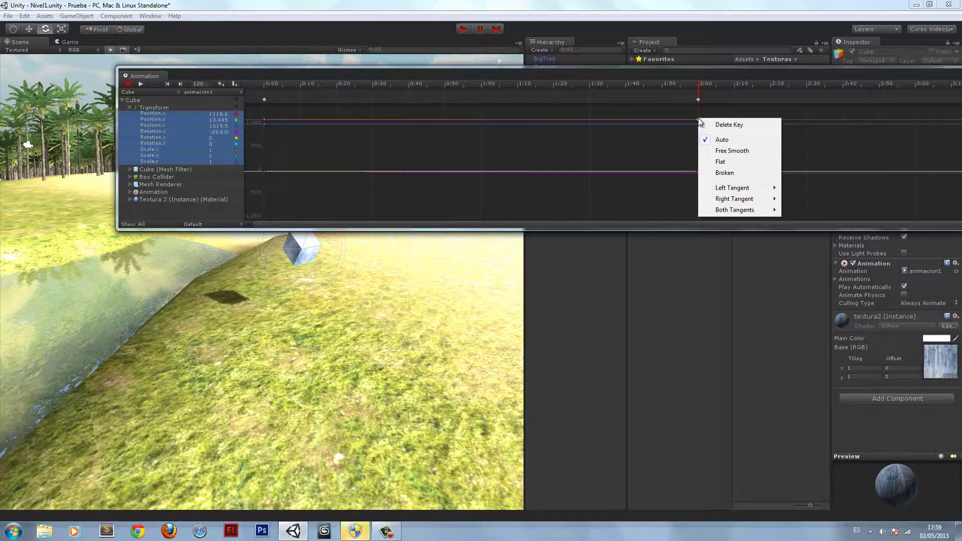
pyautogui.click(685, 118)
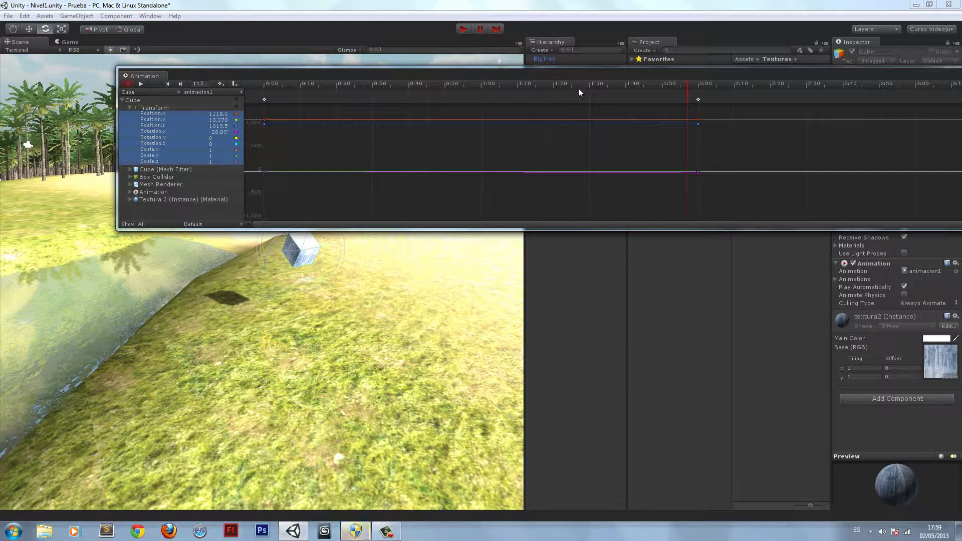
# Stop recording the cube's animation and close the Animation window.
pyautogui.moveTo(458, 74); pyautogui.dragTo(476, 86)
pyautogui.moveTo(680, 91); pyautogui.dragTo(656, 107)
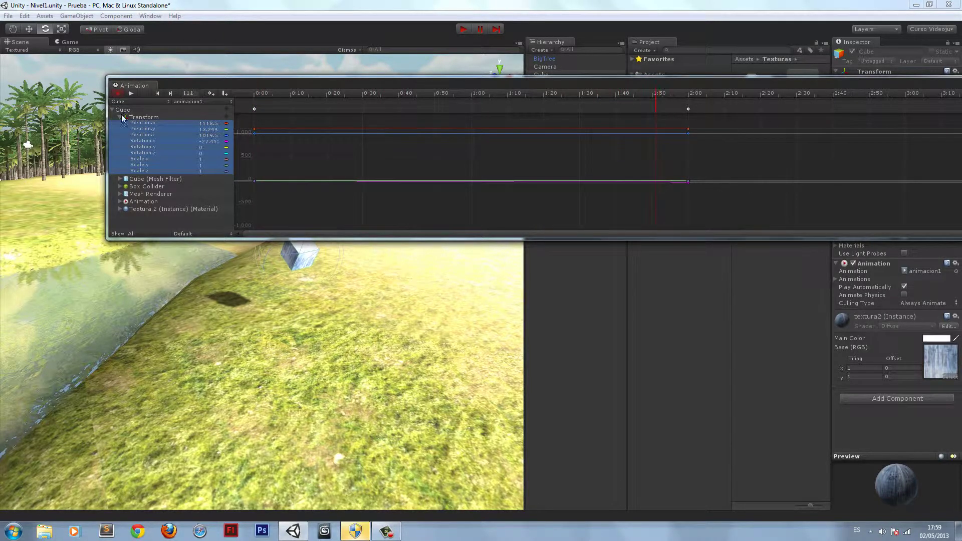
pyautogui.click(118, 94)
pyautogui.moveTo(325, 85); pyautogui.dragTo(112, 108)
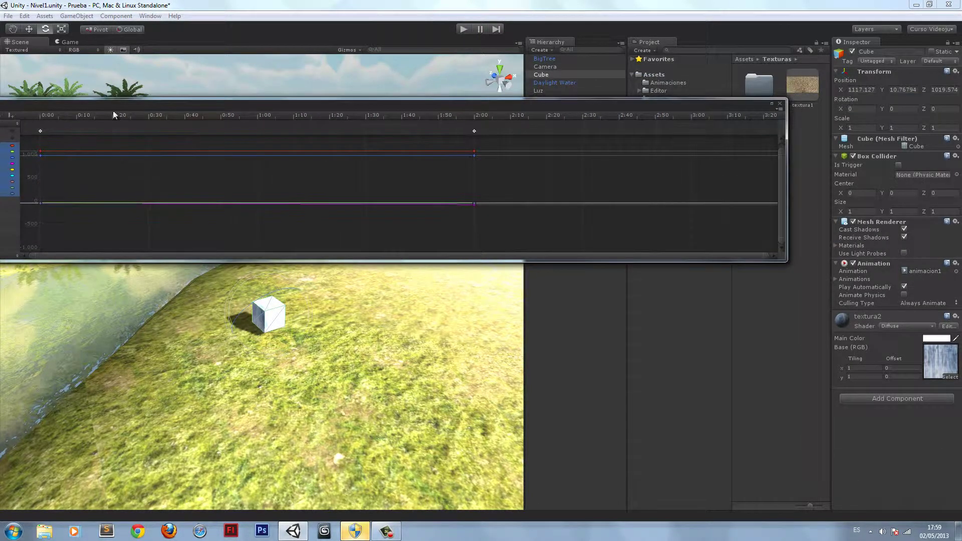
pyautogui.click(779, 104)
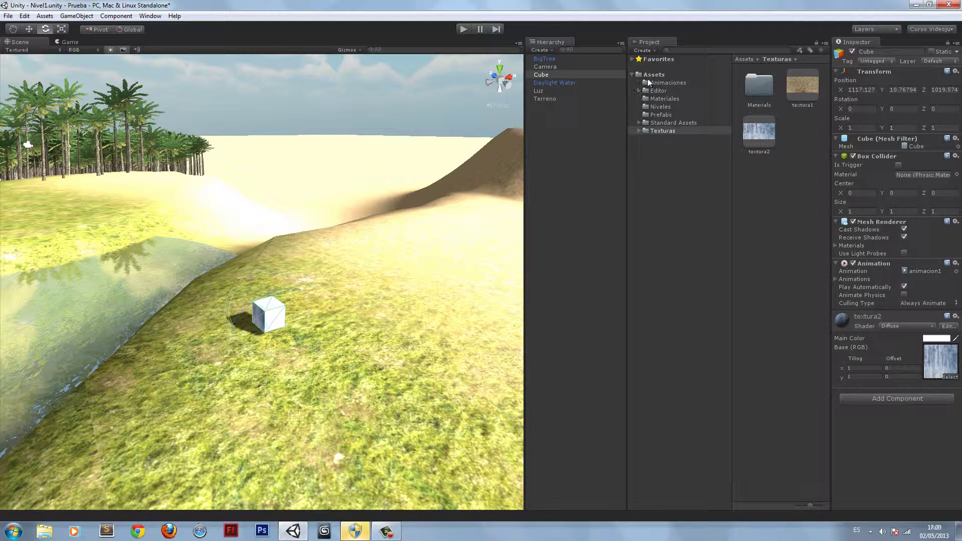
# Select the animacion1 clip in the Animaciones folder and review its available Wrap Mode options.
pyautogui.click(662, 83)
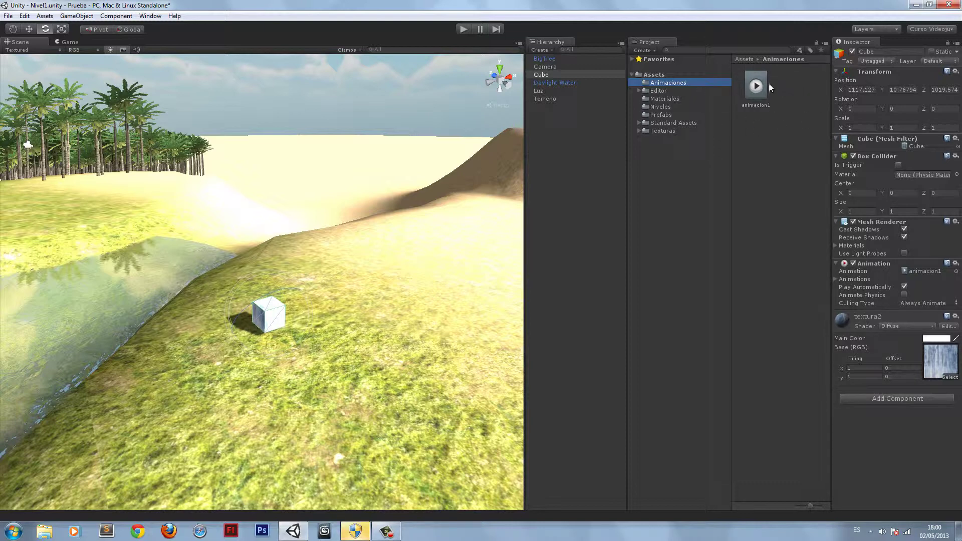
pyautogui.click(756, 86)
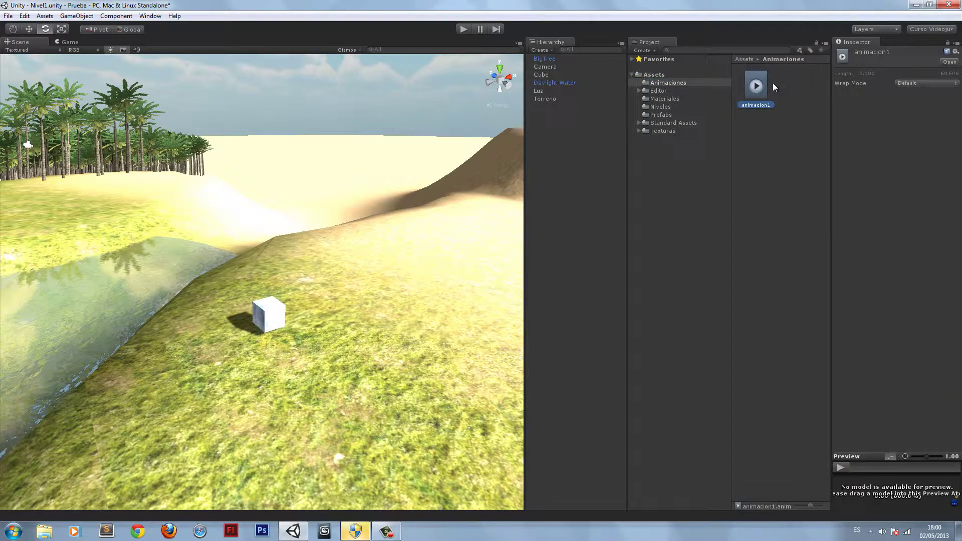
pyautogui.click(918, 83)
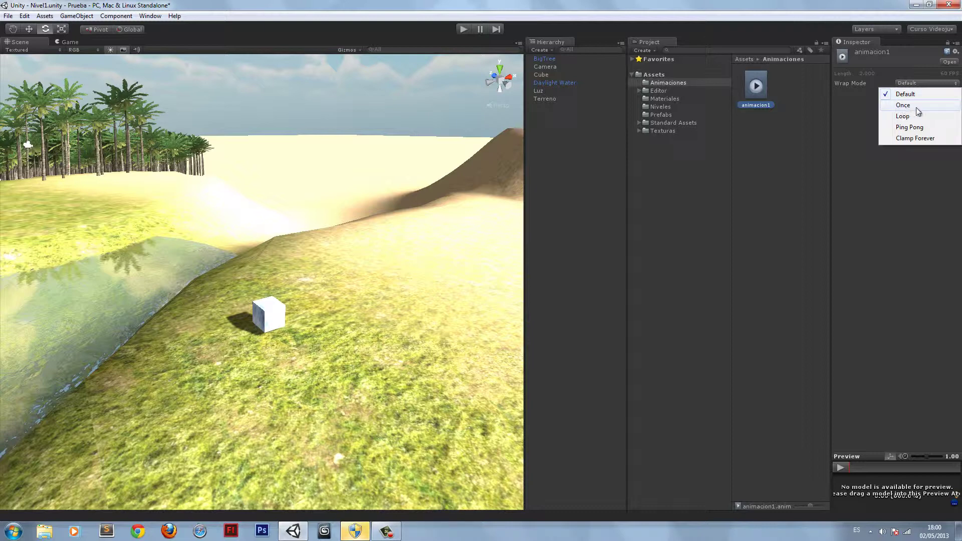
pyautogui.click(858, 114)
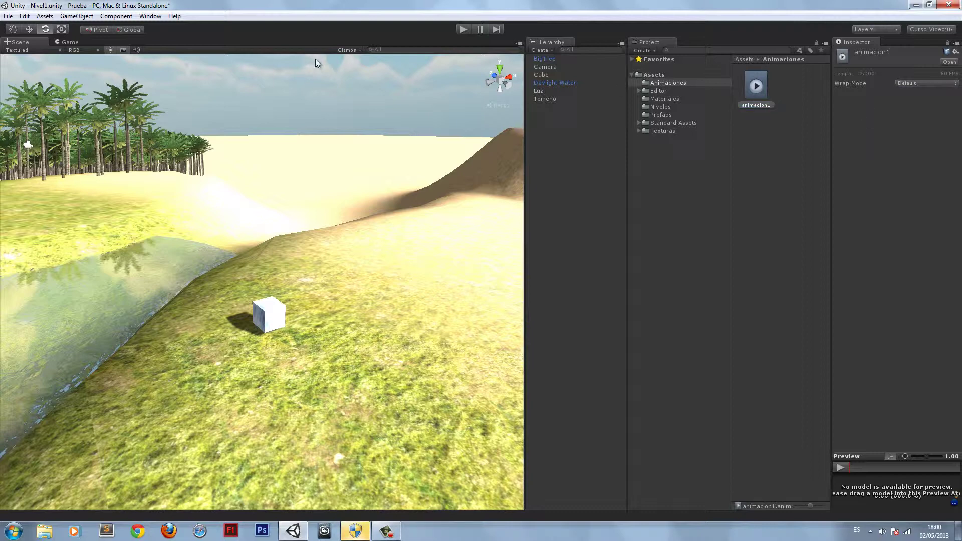
# Start a test run of the scene and stop it right away.
pyautogui.click(458, 31)
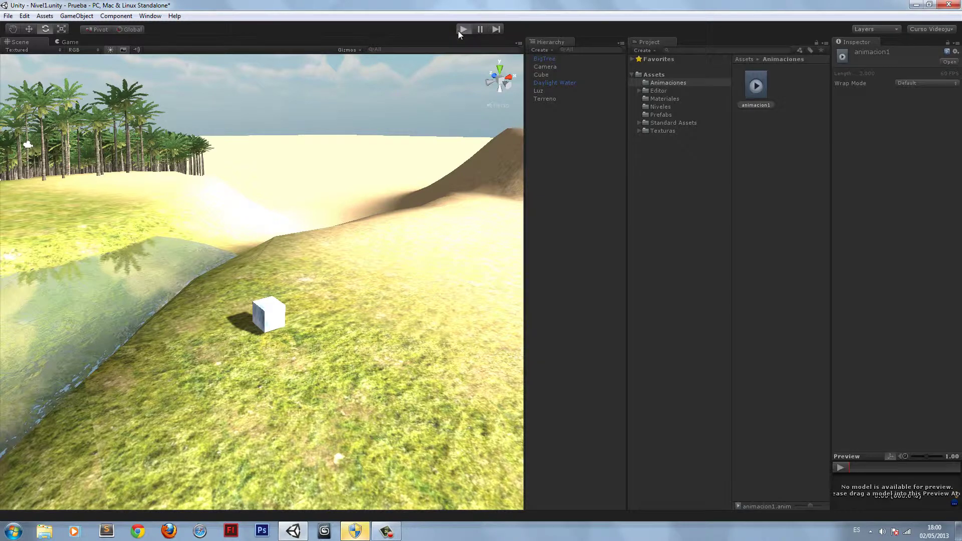
pyautogui.click(459, 30)
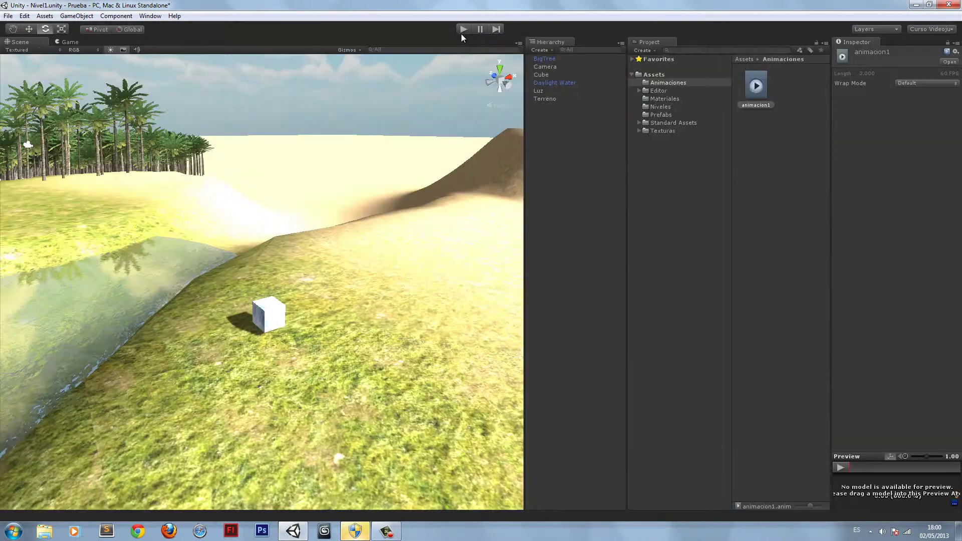
# Select the Camera and frame it in the Scene view together with the river and the cube.
pyautogui.click(541, 67)
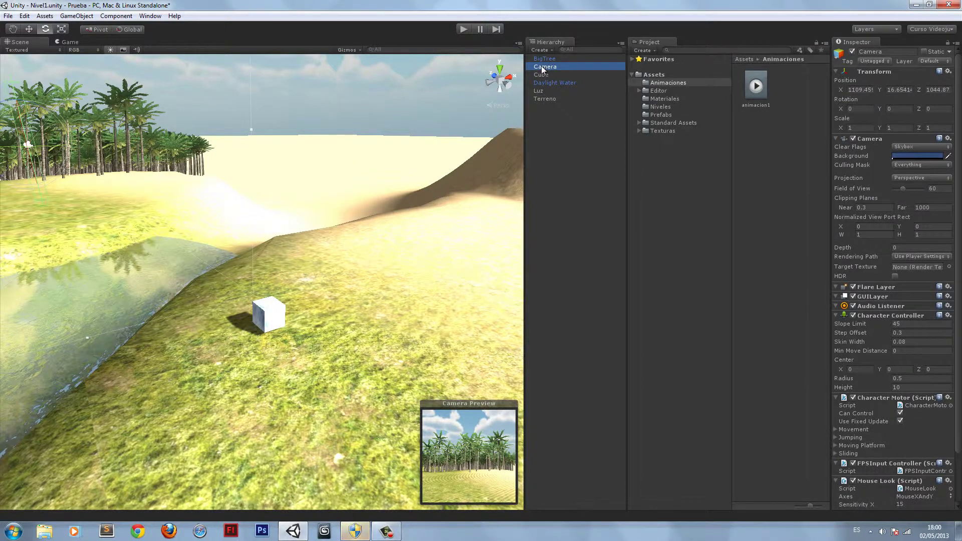
pyautogui.doubleClick(542, 69)
pyautogui.scroll(5, 304, 279)
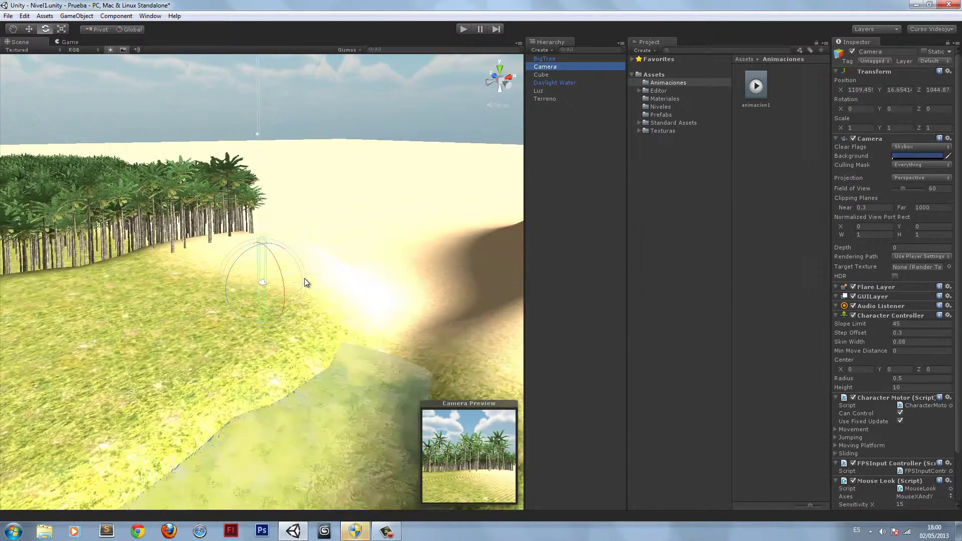
pyautogui.scroll(-8, 304, 278)
pyautogui.moveTo(305, 316); pyautogui.dragTo(306, 278, button='middle')
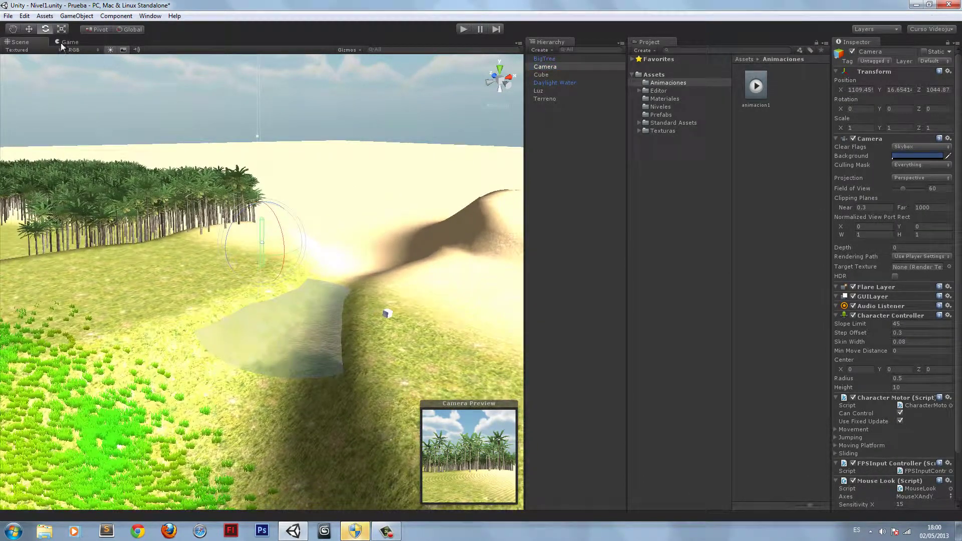
# Move the Camera across the river close to the cube, at about X 1113.7, Z 1004.8, and test-run the scene.
pyautogui.press('r')
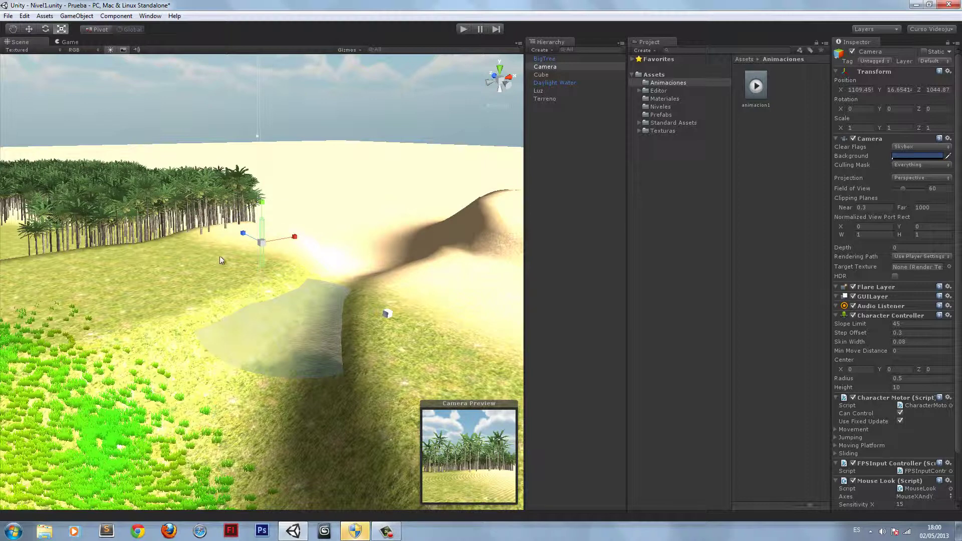
pyautogui.click(30, 31)
pyautogui.moveTo(243, 233); pyautogui.dragTo(359, 293)
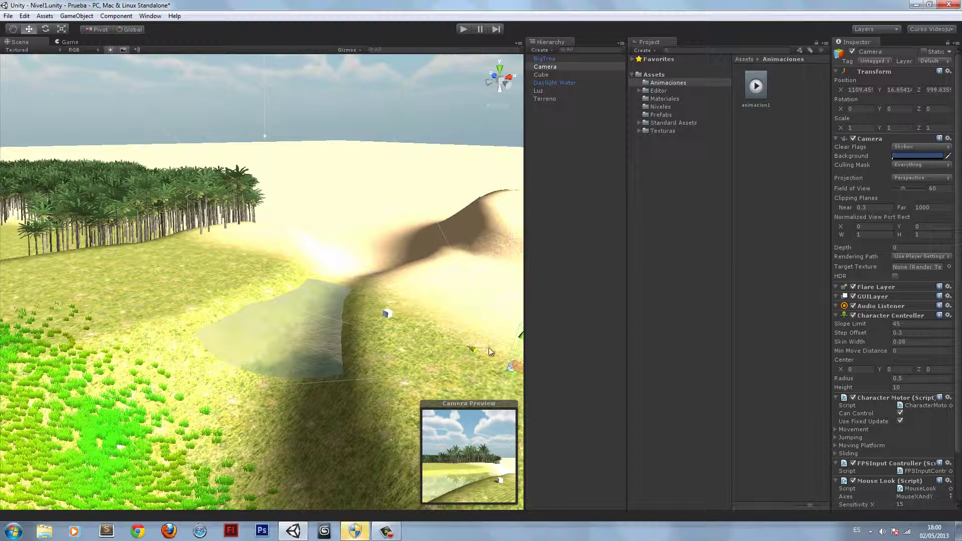
pyautogui.moveTo(489, 350); pyautogui.dragTo(420, 318, button='middle')
pyautogui.moveTo(441, 331); pyautogui.dragTo(475, 327)
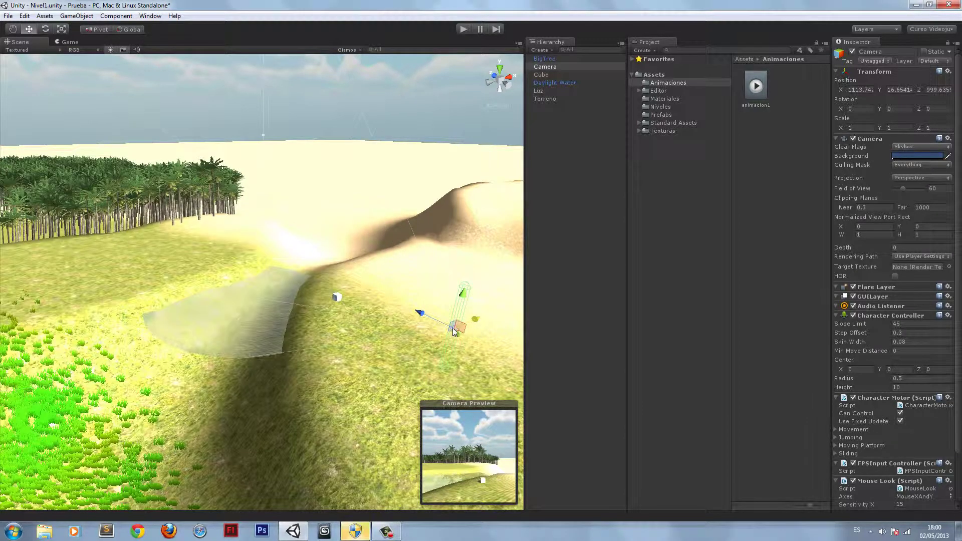
pyautogui.moveTo(419, 314); pyautogui.dragTo(381, 301)
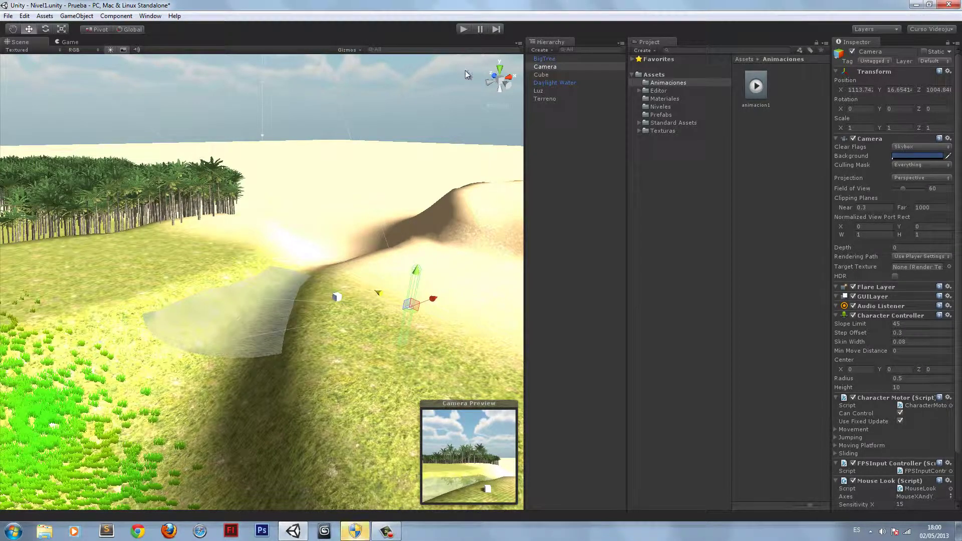
pyautogui.click(465, 31)
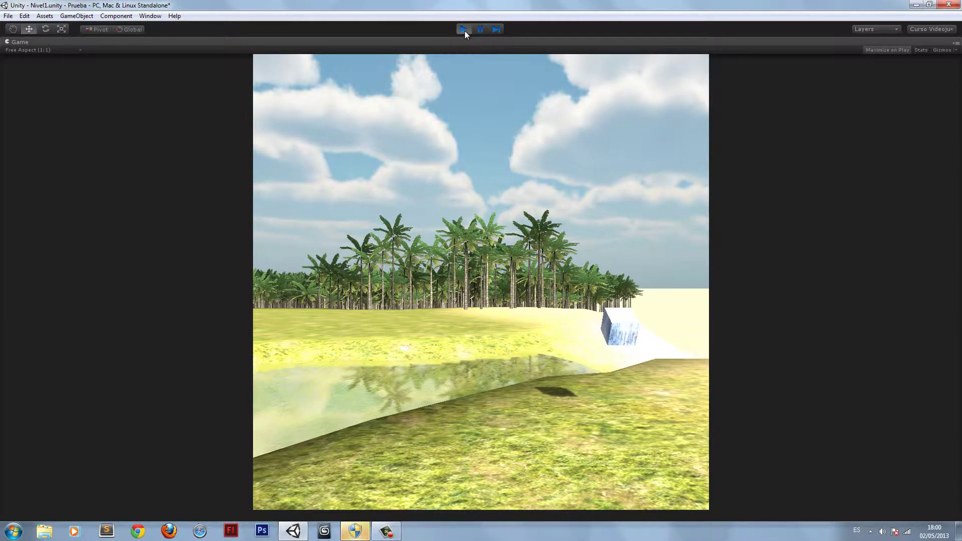
pyautogui.click(464, 30)
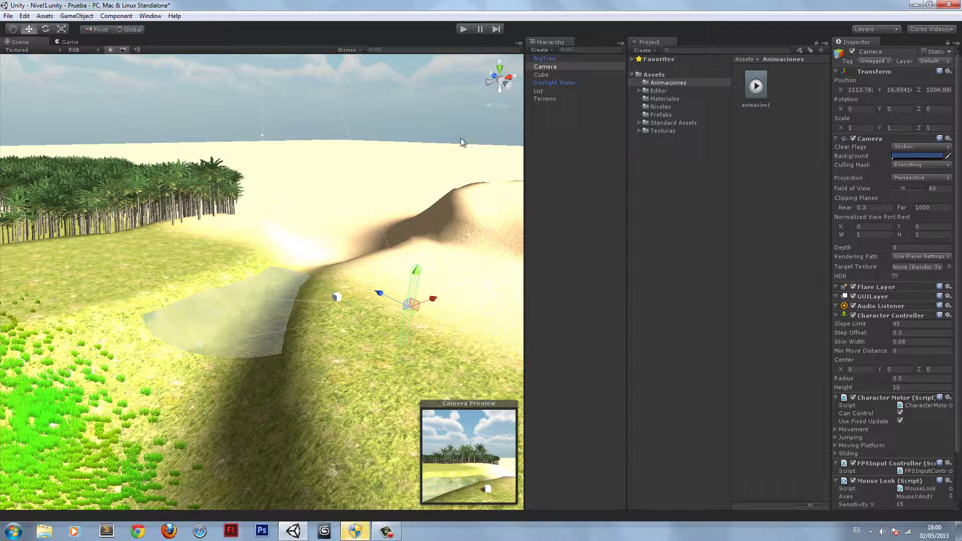
# Set the animacion1 clip's Wrap Mode to Loop and run the scene to test the cube's animation.
pyautogui.click(764, 85)
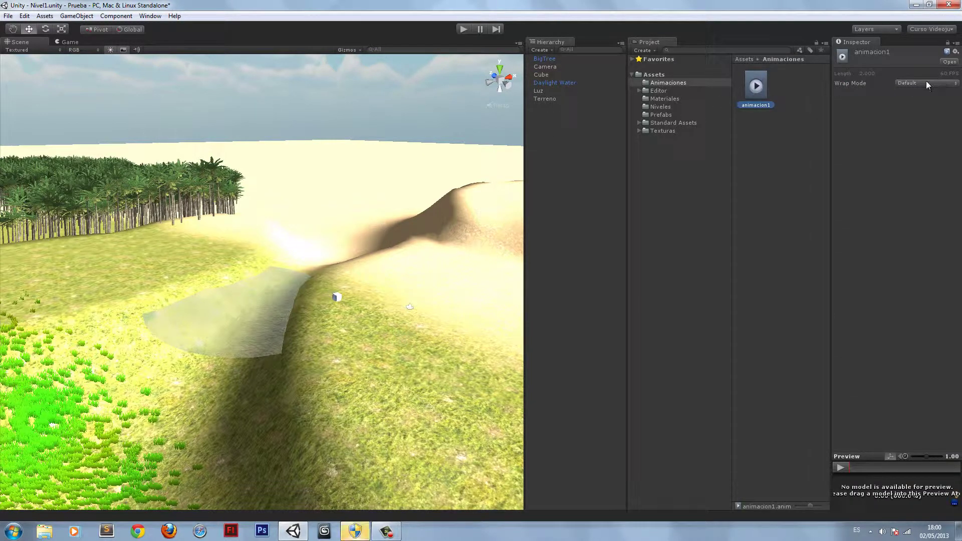
pyautogui.click(926, 83)
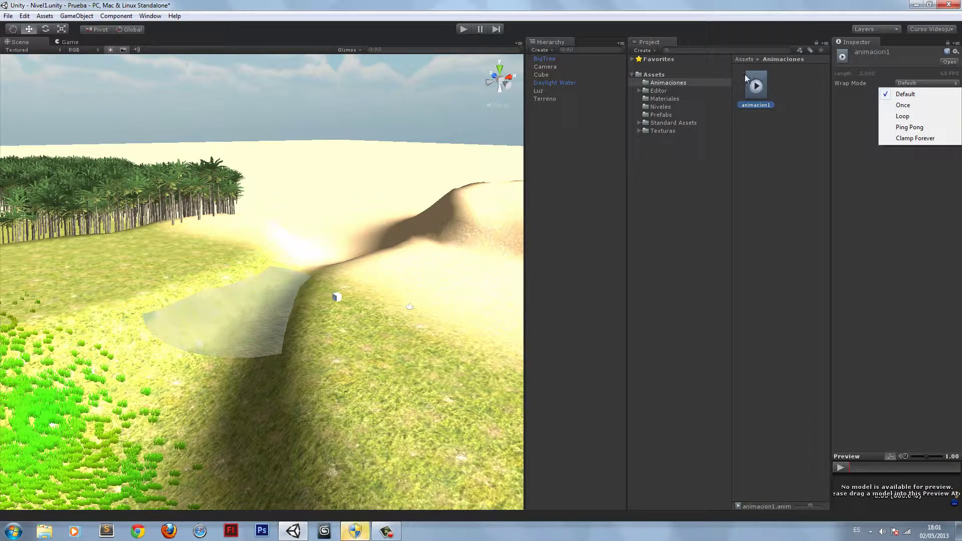
pyautogui.click(902, 116)
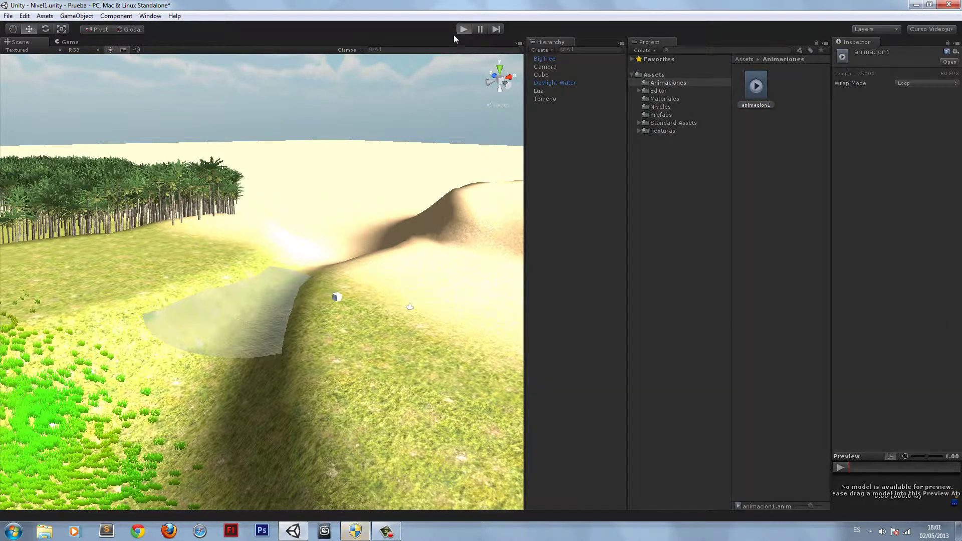
pyautogui.hotkey('ctrl', 'p')
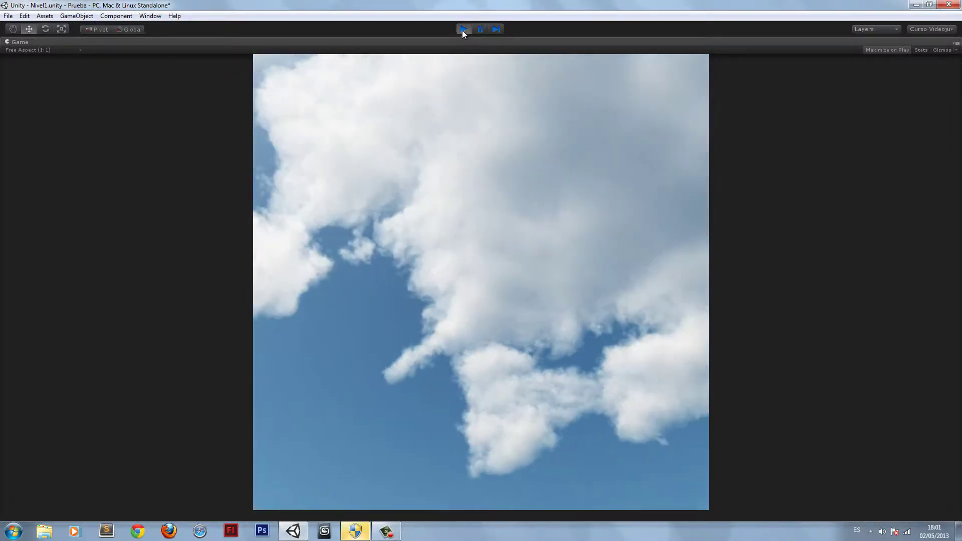
pyautogui.click(463, 29)
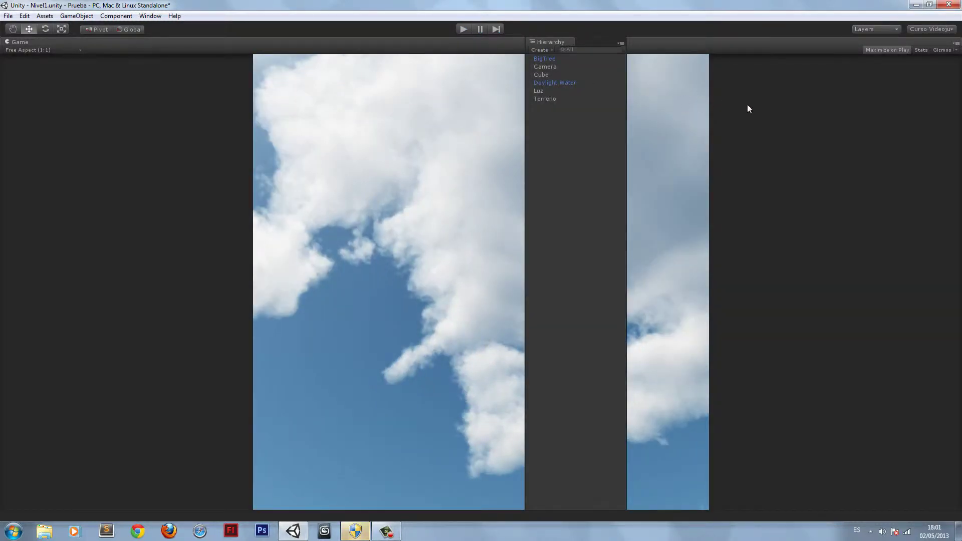
# Change the animacion1 clip's Wrap Mode to Ping Pong and test the cube's motion in a scene run.
pyautogui.click(903, 84)
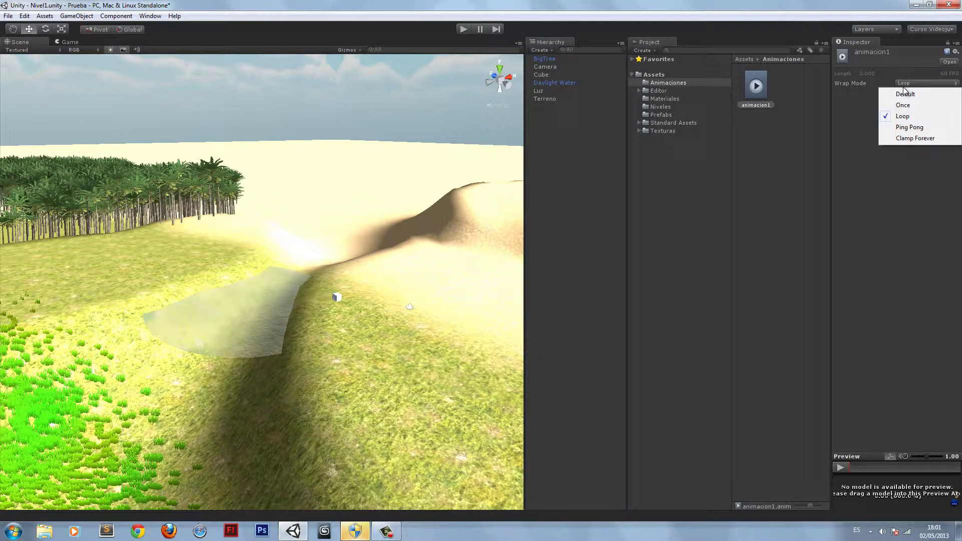
pyautogui.click(910, 127)
pyautogui.click(462, 29)
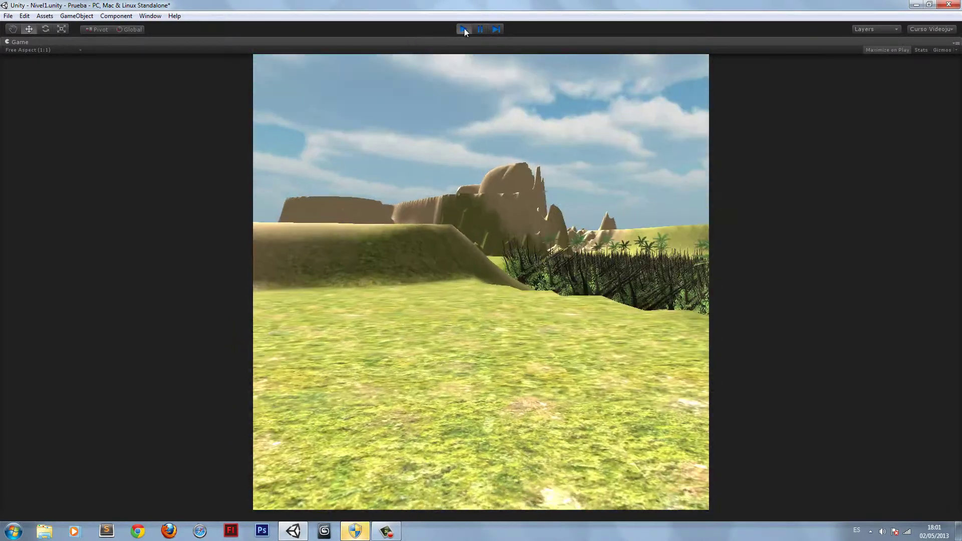
pyautogui.click(464, 28)
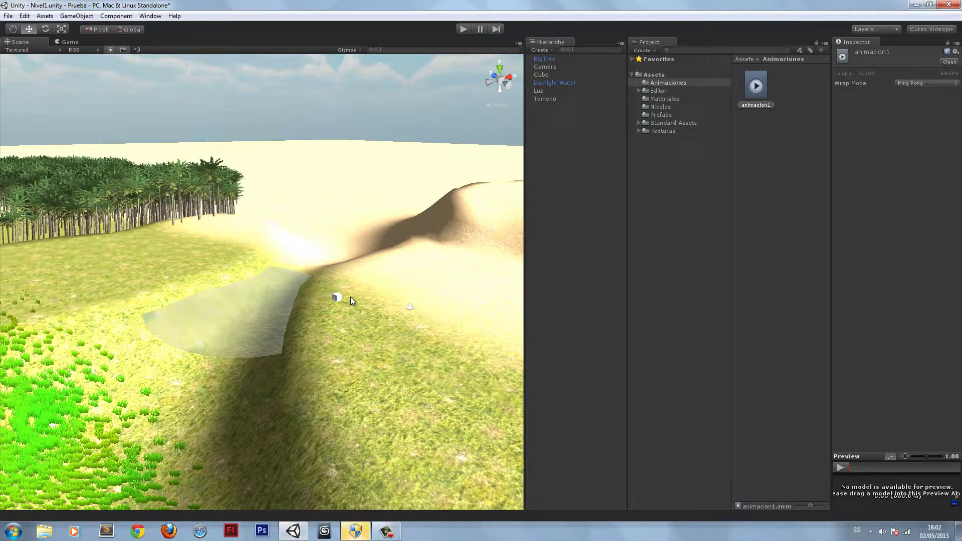
# Select the cube beside the river and frame it up close in the Scene view.
pyautogui.moveTo(159, 304)
pyautogui.mouseDown(button='middle')
pyautogui.moveTo(213, 287)
pyautogui.moveTo(167, 294)
pyautogui.mouseUp(button='middle')
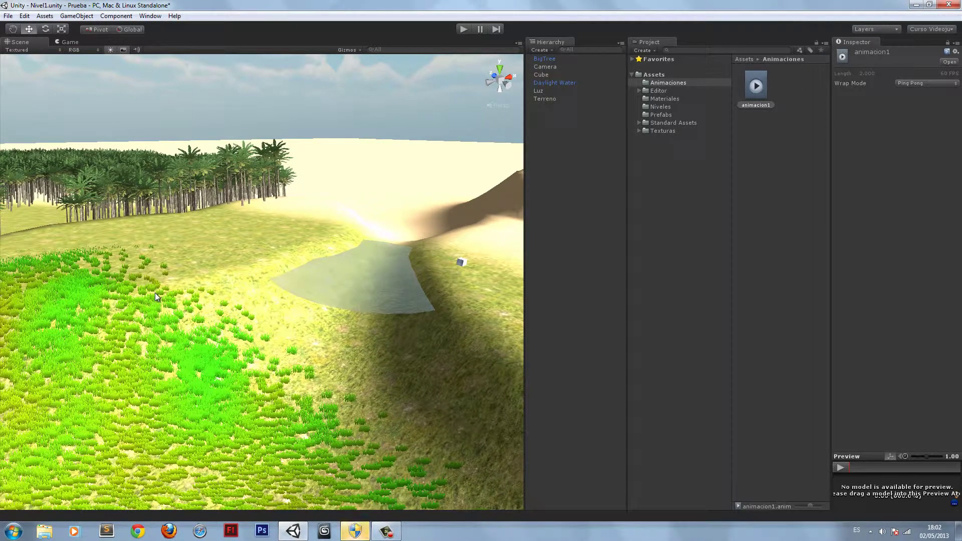
pyautogui.moveTo(314, 365); pyautogui.dragTo(256, 358, button='right')
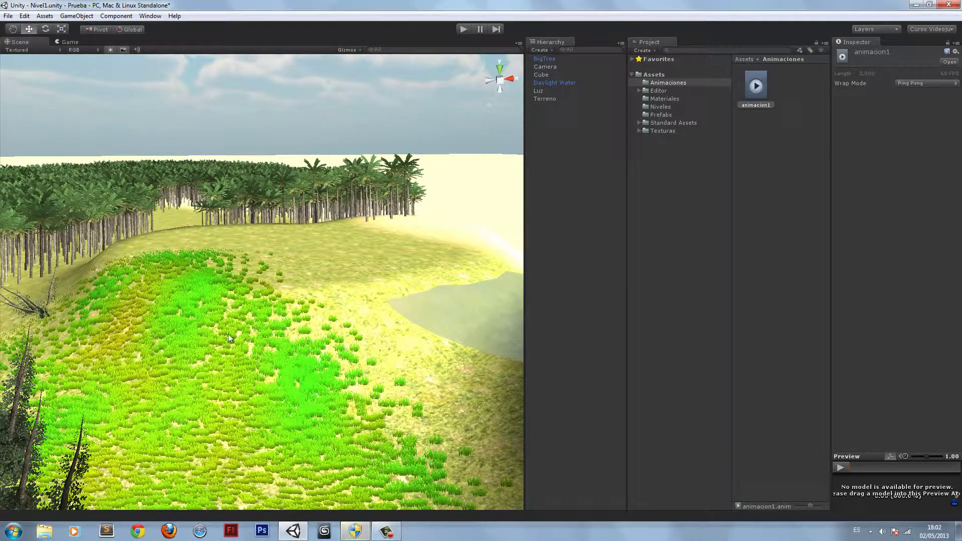
pyautogui.moveTo(228, 334); pyautogui.dragTo(168, 264, button='middle')
pyautogui.moveTo(441, 389); pyautogui.dragTo(334, 329, button='middle')
pyautogui.moveTo(379, 253); pyautogui.dragTo(277, 335, button='middle')
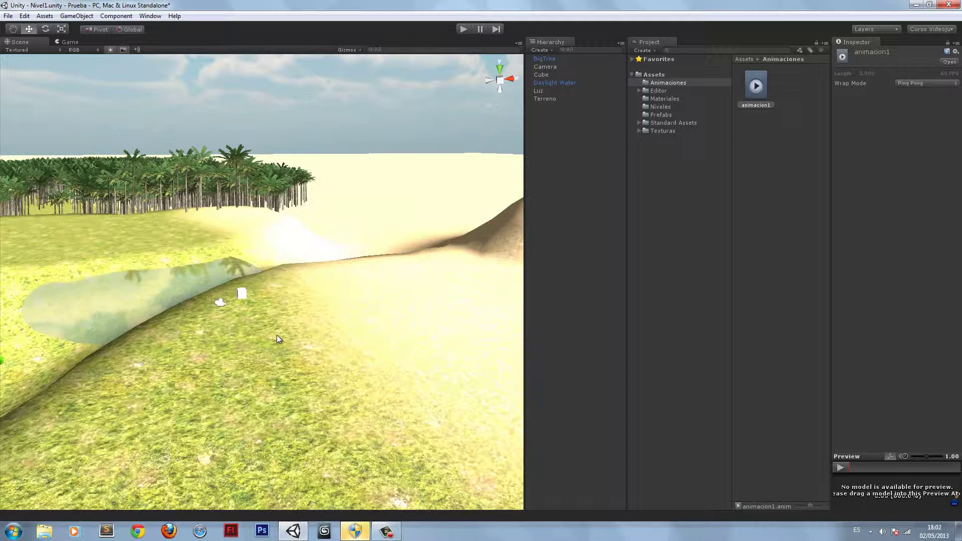
pyautogui.click(243, 295)
pyautogui.scroll(3, 291, 330)
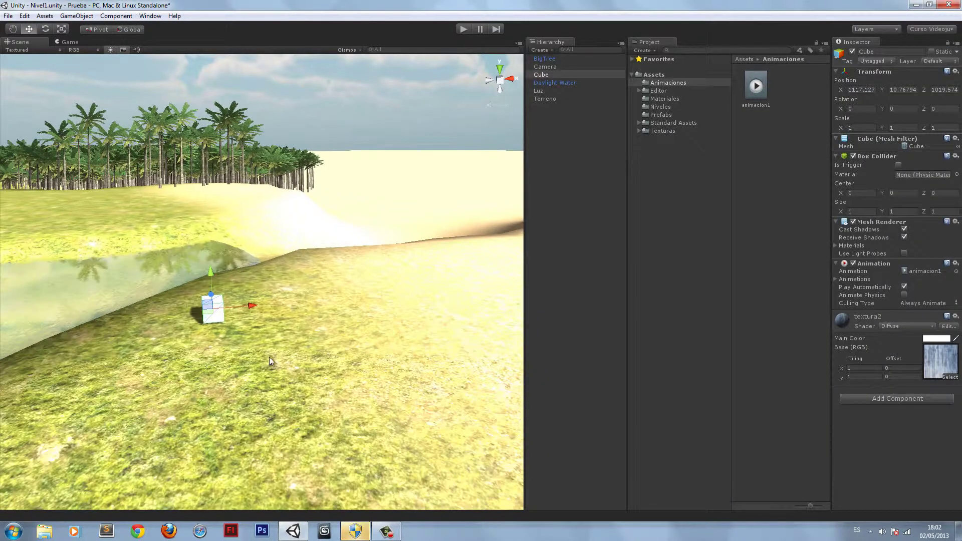
pyautogui.scroll(3, 269, 357)
pyautogui.moveTo(226, 358); pyautogui.dragTo(174, 329, button='right')
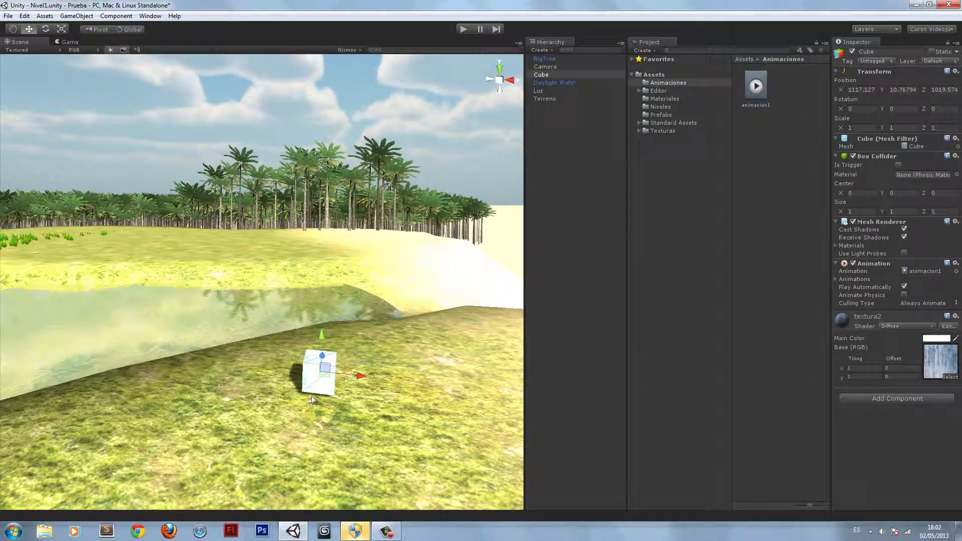